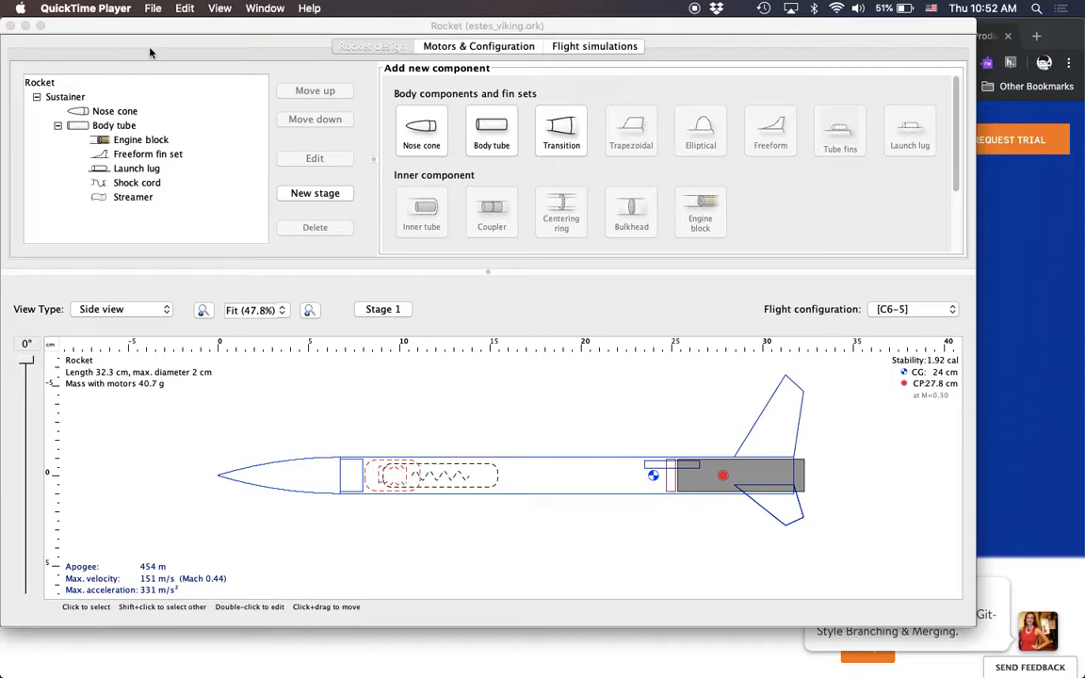
# Step: Open the shape settings of the rocket's freeform fin set
pyautogui.click(222, 62)
pyautogui.click(123, 151)
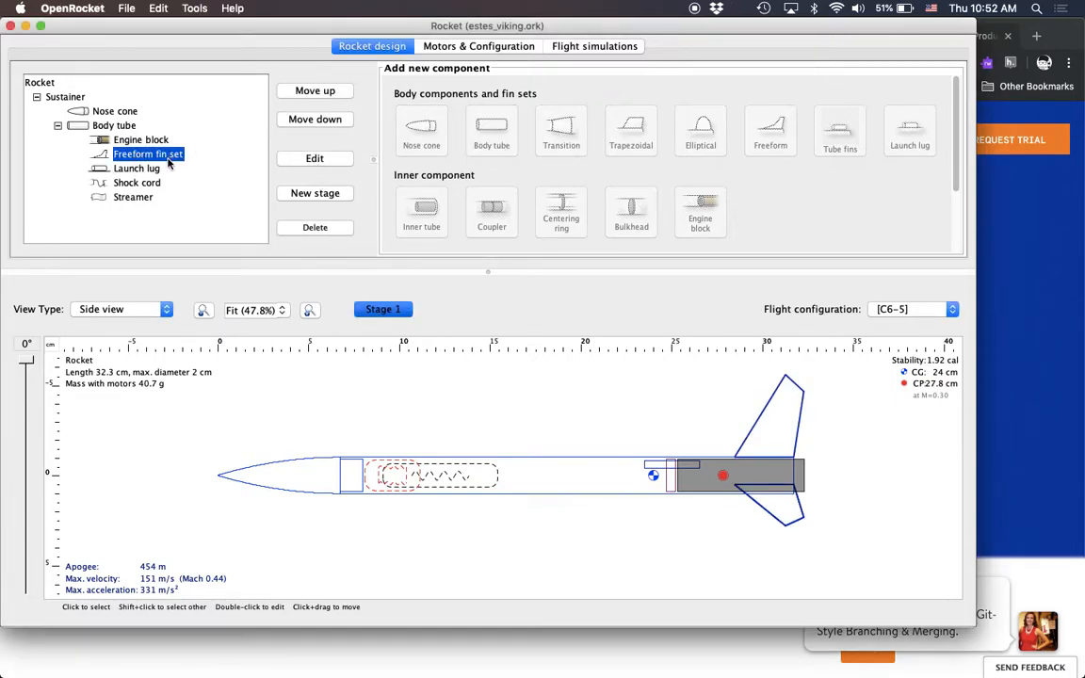
pyautogui.click(332, 161)
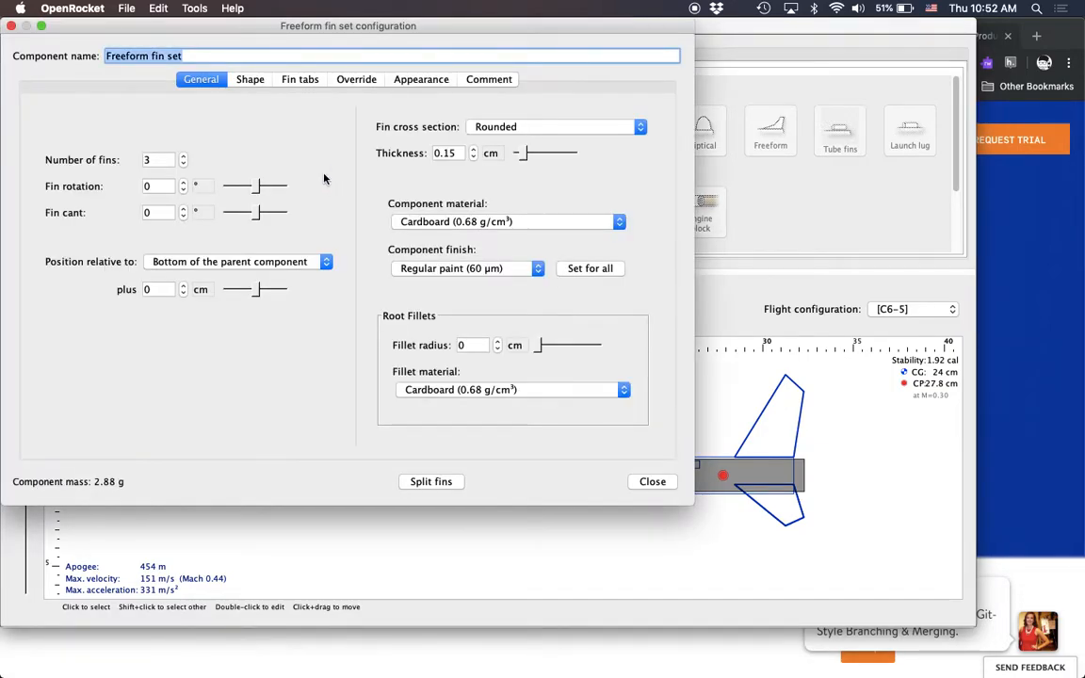
pyautogui.click(256, 83)
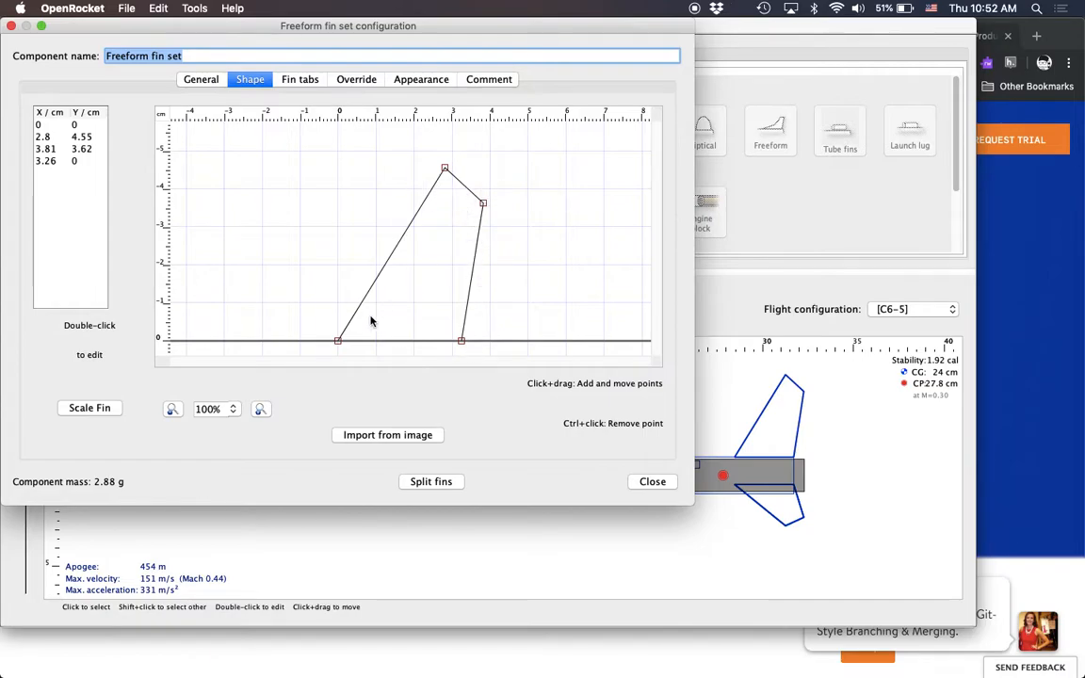
# Step: Reshape the fin by extending its root to about 6.86 cm, moving the rear tip point to about (5.67, 3.99) and adding a leading-edge point near (3.13, 1.71)
pyautogui.moveTo(339, 346)
pyautogui.mouseDown()
pyautogui.moveTo(301, 340)
pyautogui.moveTo(327, 347)
pyautogui.moveTo(317, 345)
pyautogui.mouseUp()
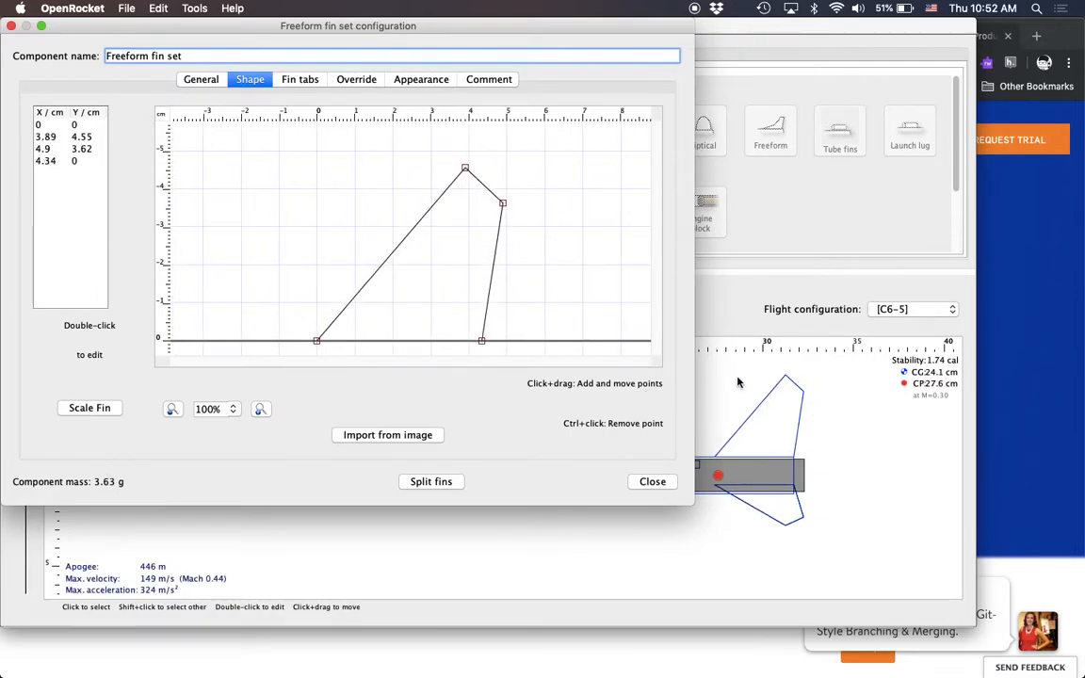
pyautogui.moveTo(482, 341); pyautogui.dragTo(541, 343)
pyautogui.moveTo(464, 204); pyautogui.dragTo(495, 189)
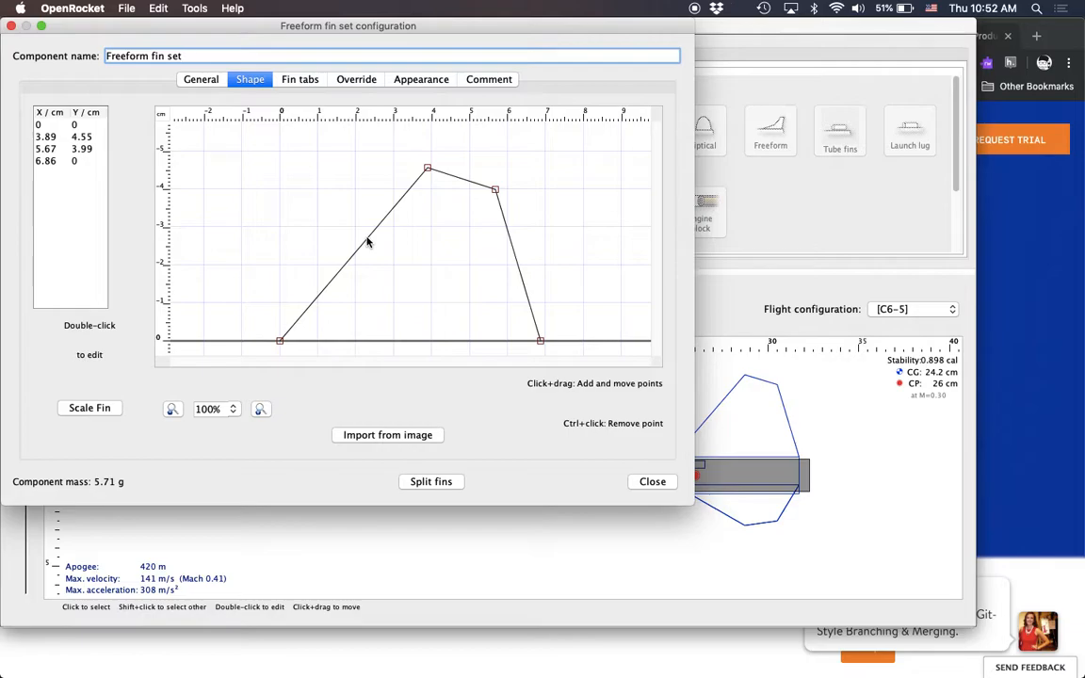
pyautogui.moveTo(362, 248); pyautogui.dragTo(399, 278)
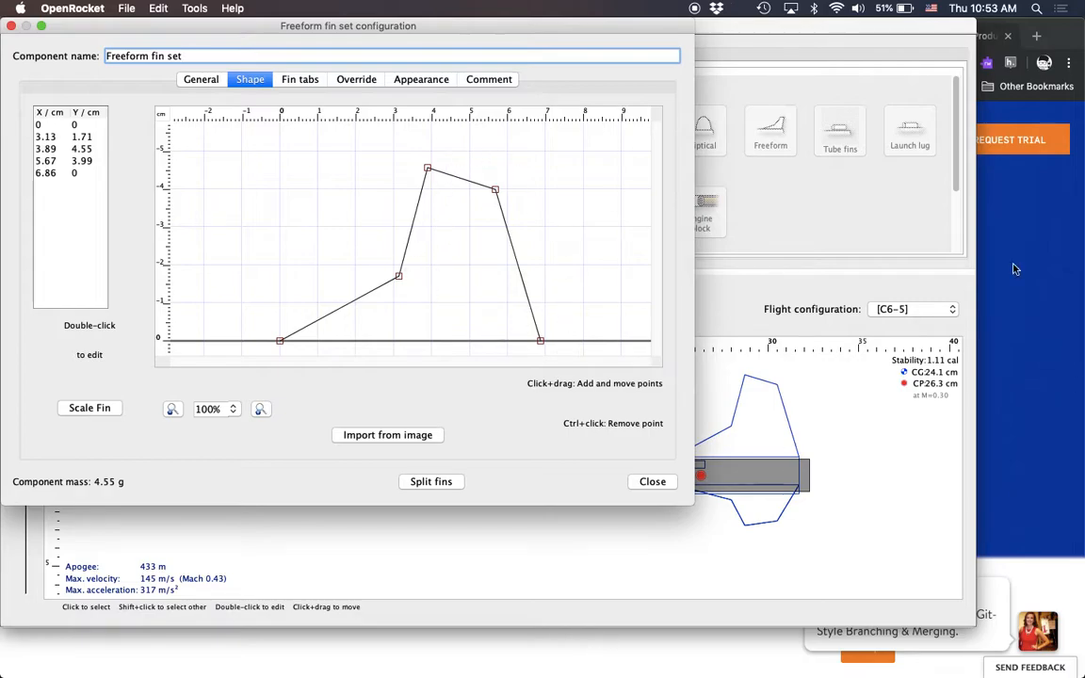
# Step: Switch to the Onshape website in Chrome and sign in with the saved account credentials
pyautogui.click(1025, 305)
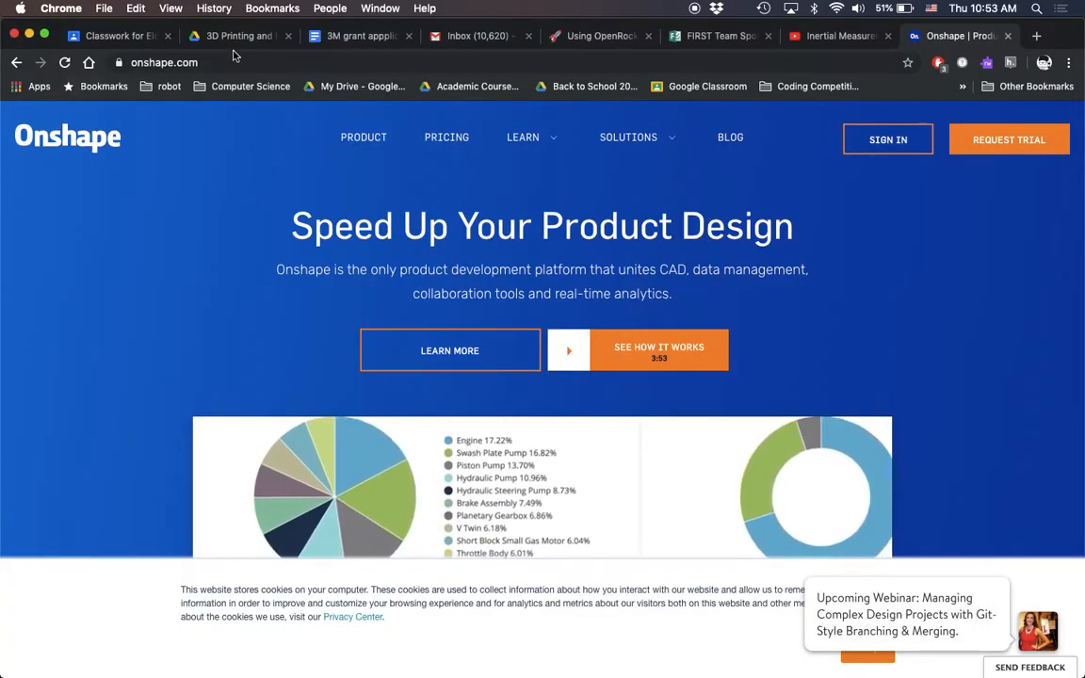
pyautogui.click(893, 140)
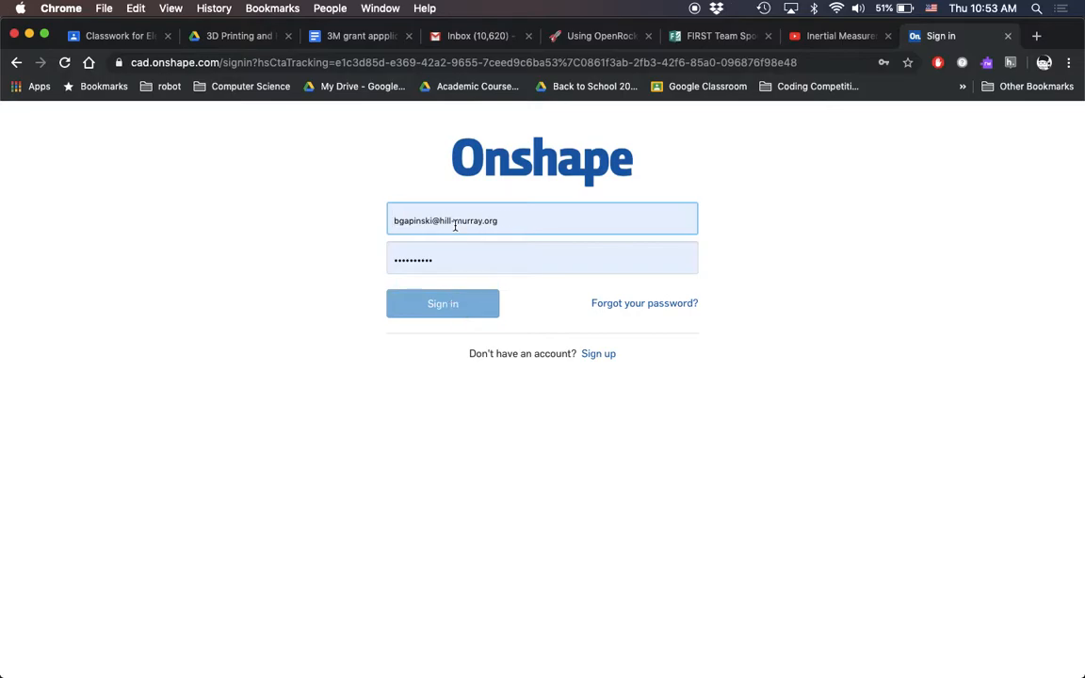
pyautogui.click(455, 311)
pyautogui.click(453, 309)
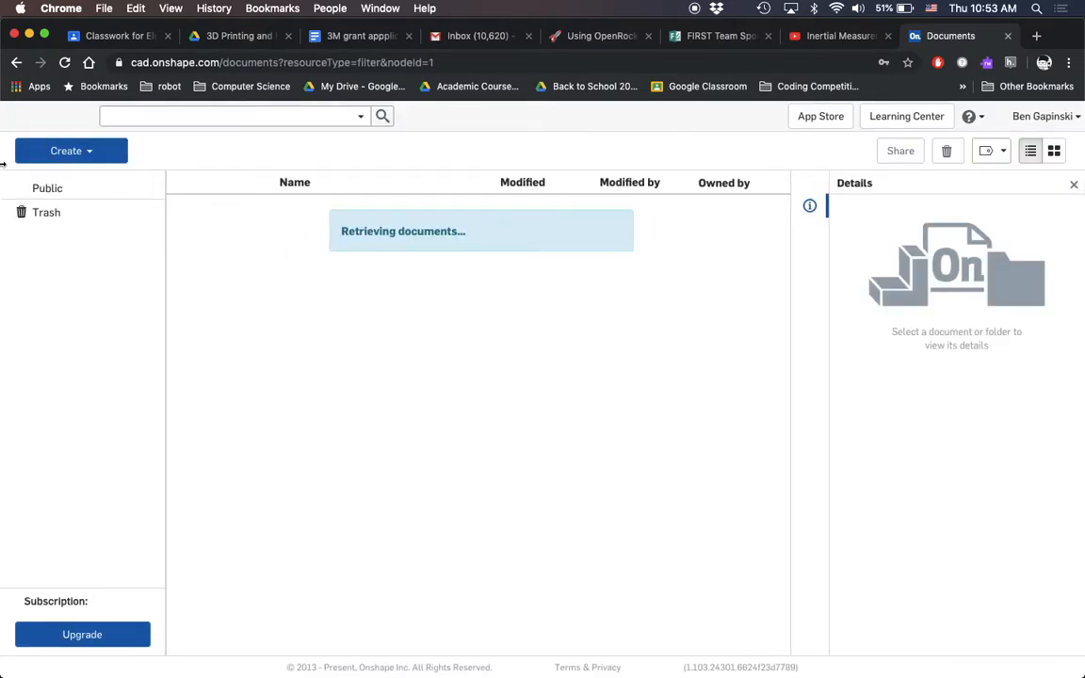
# Step: Create a new Onshape document named VikingFins
pyautogui.click(90, 154)
pyautogui.click(75, 179)
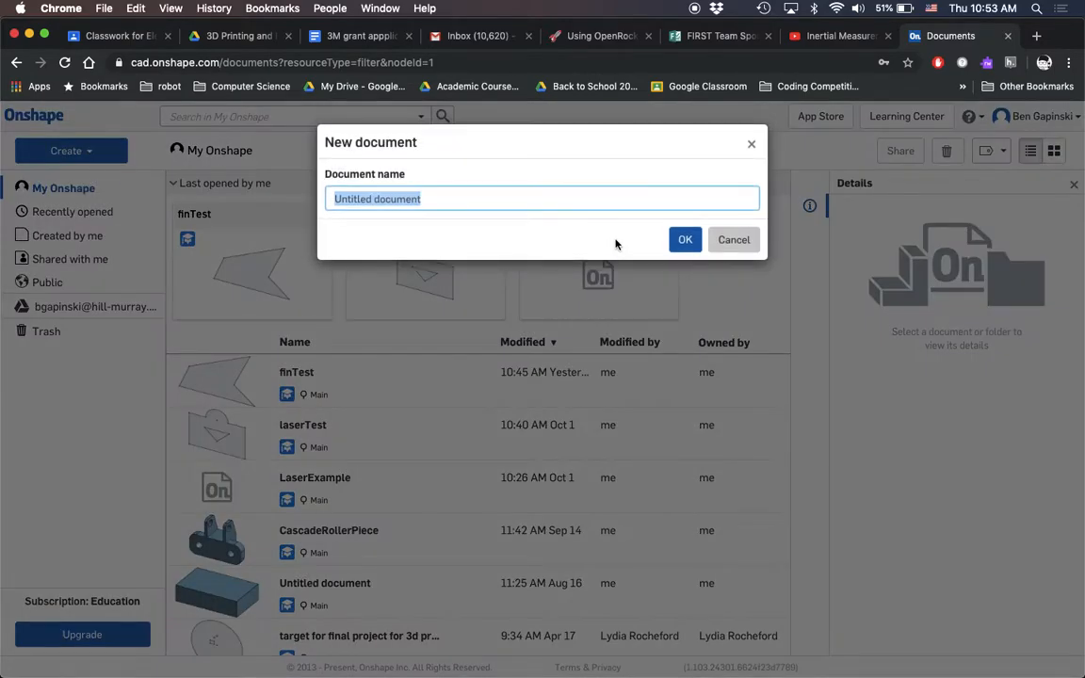
pyautogui.write('B')
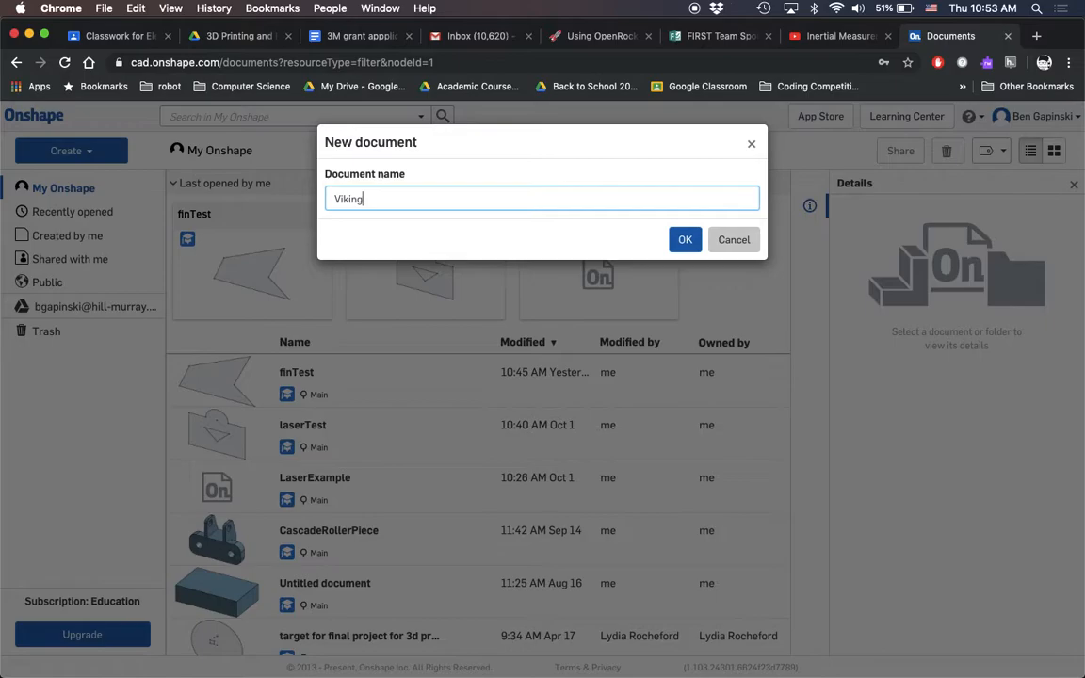
pyautogui.write('ikingFins')
pyautogui.press('Return')
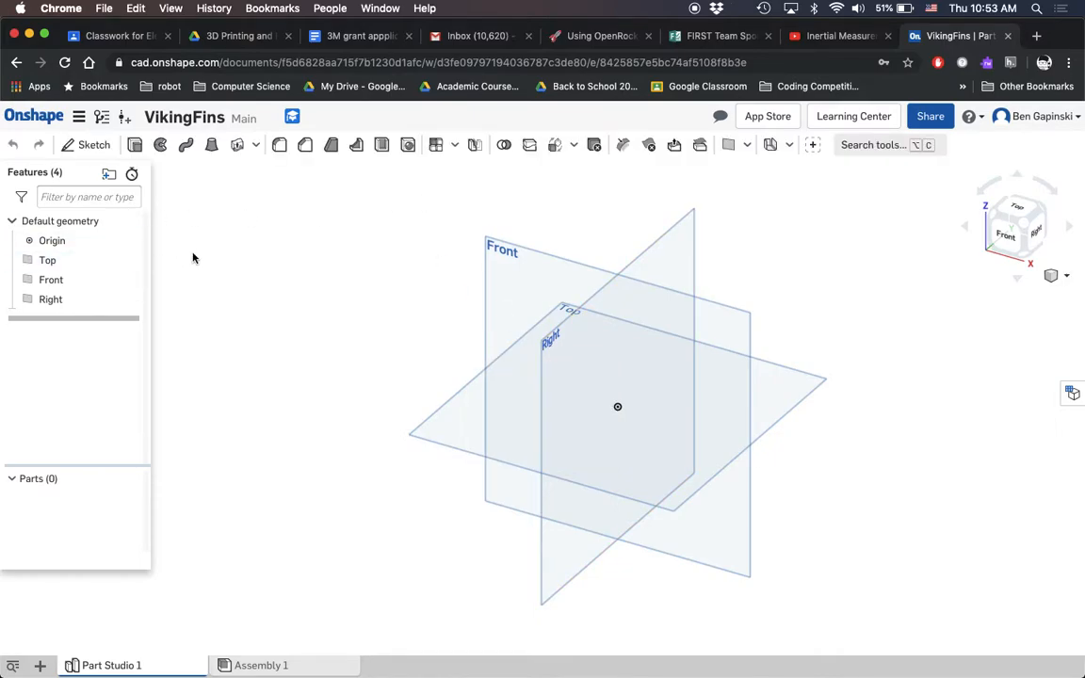
# Step: Start a sketch on the Front plane, view it straight on and place a sketch point at the origin
pyautogui.click(83, 149)
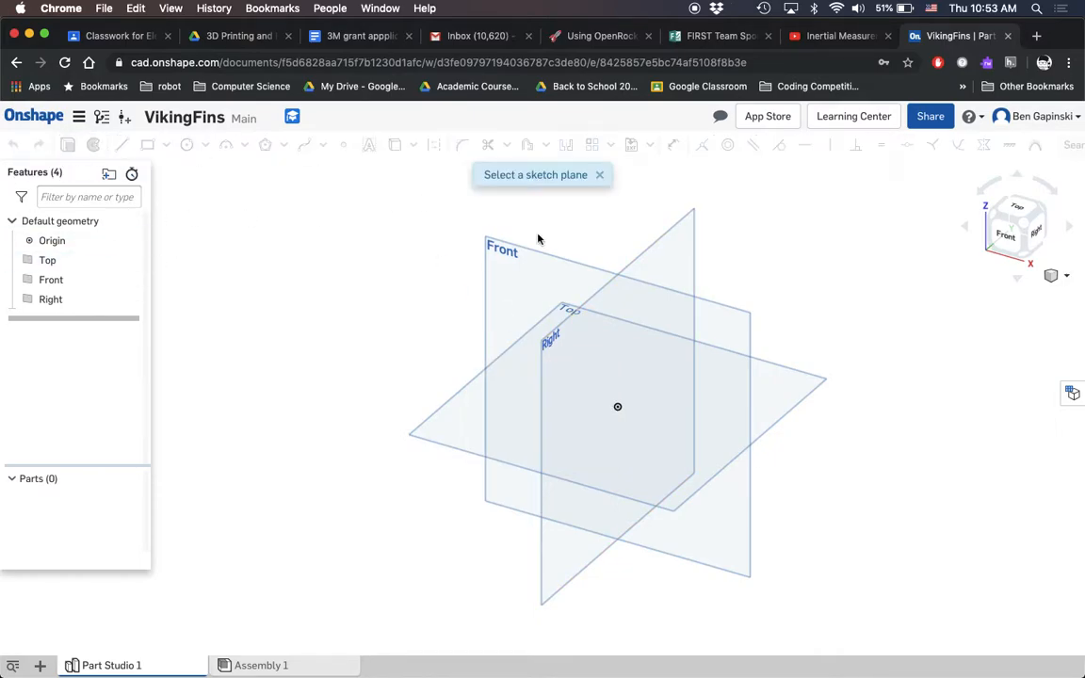
pyautogui.click(531, 294)
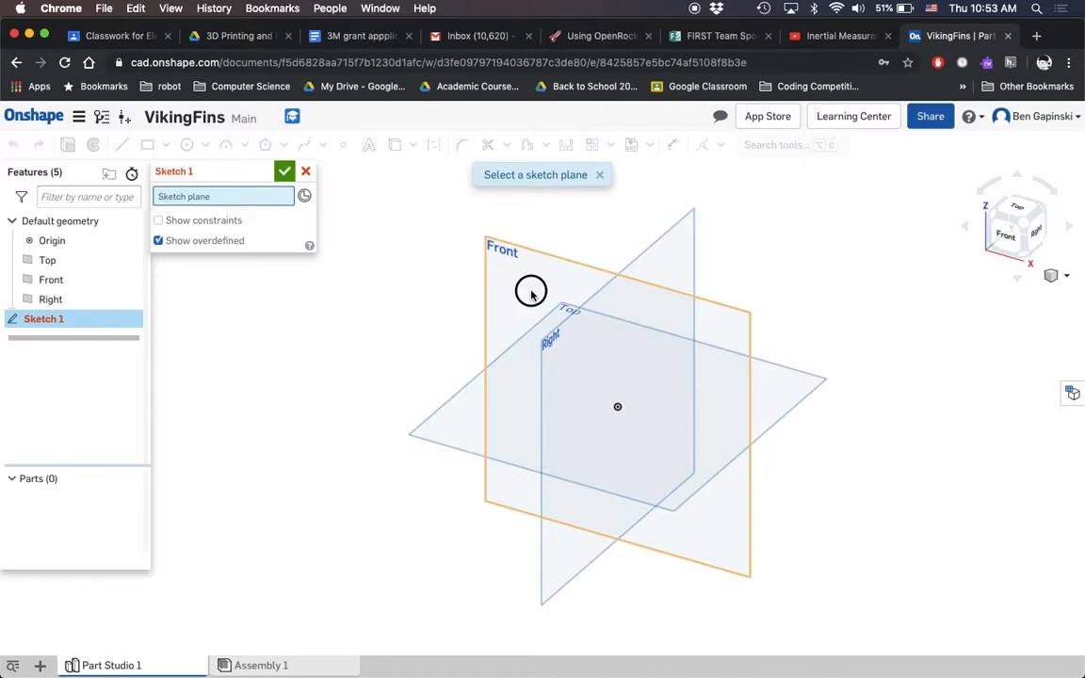
pyautogui.click(1005, 236)
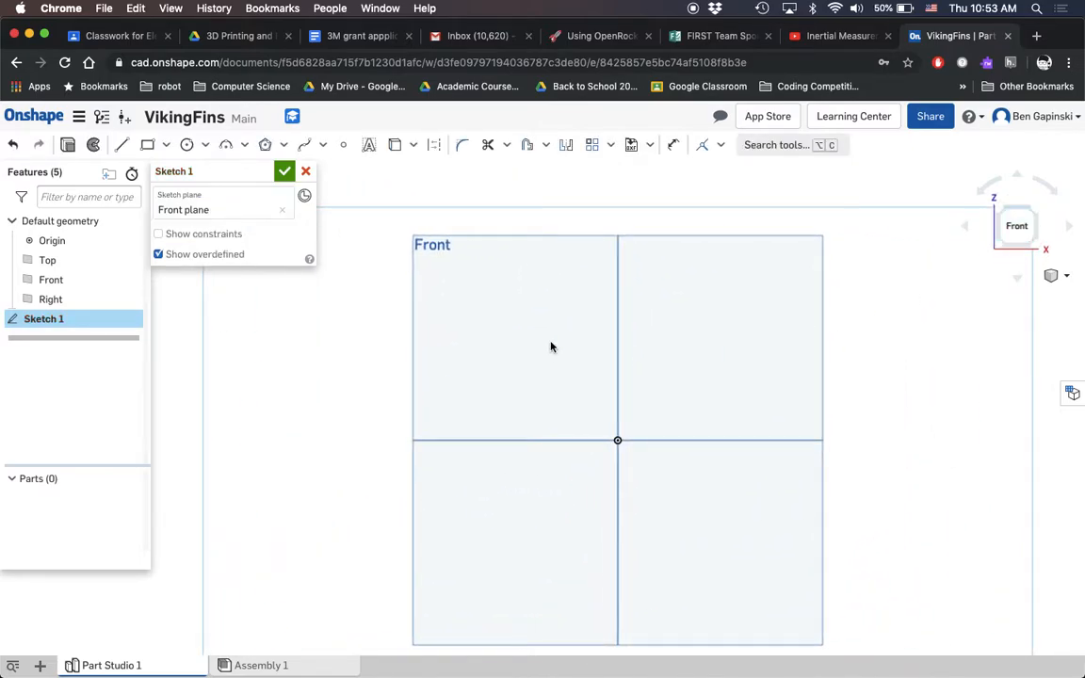
pyautogui.click(345, 148)
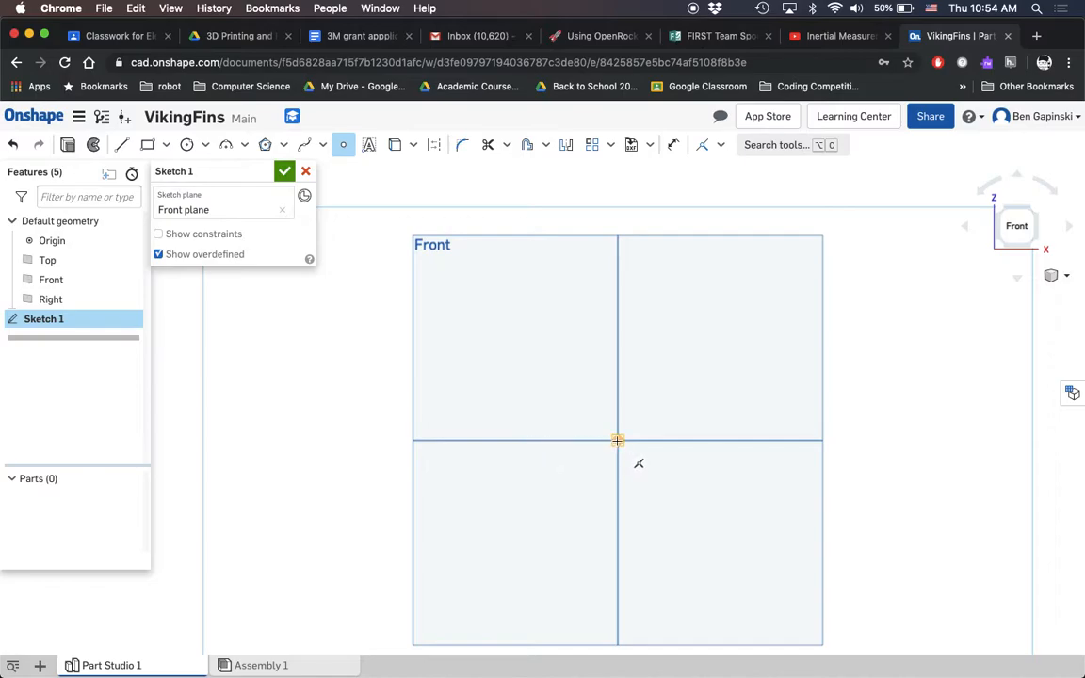
pyautogui.click(617, 440)
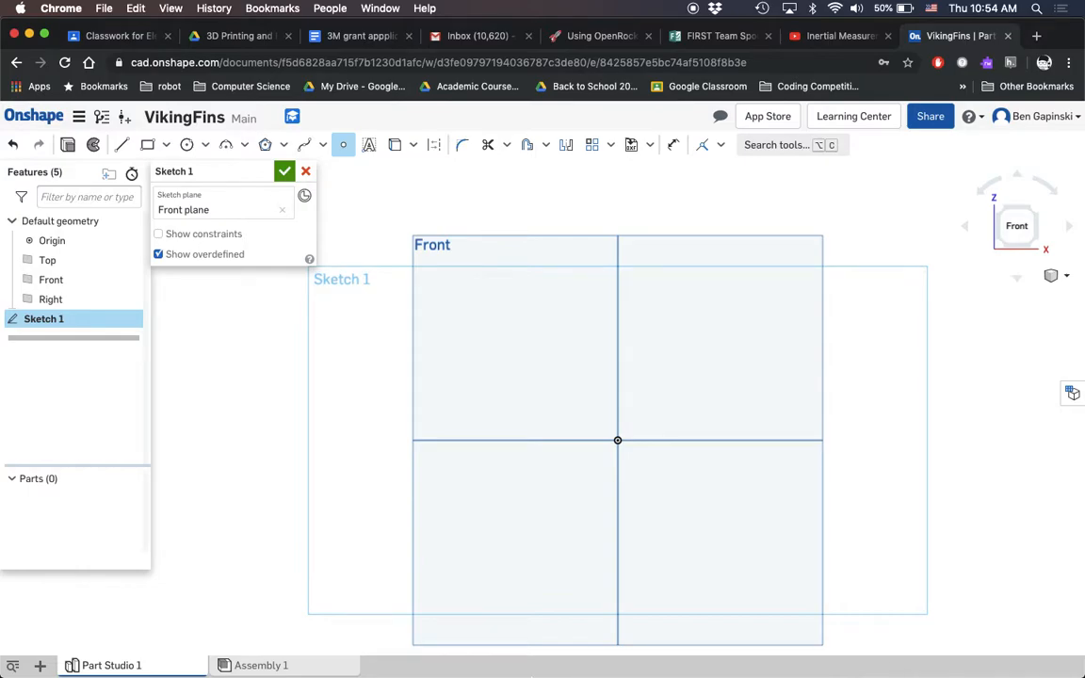
# Step: Arrange the browser window so OpenRocket's fin coordinate table stays visible, and add a sketch point in the upper-right quadrant about 19 mm from the vertical plane
pyautogui.click(791, 660)
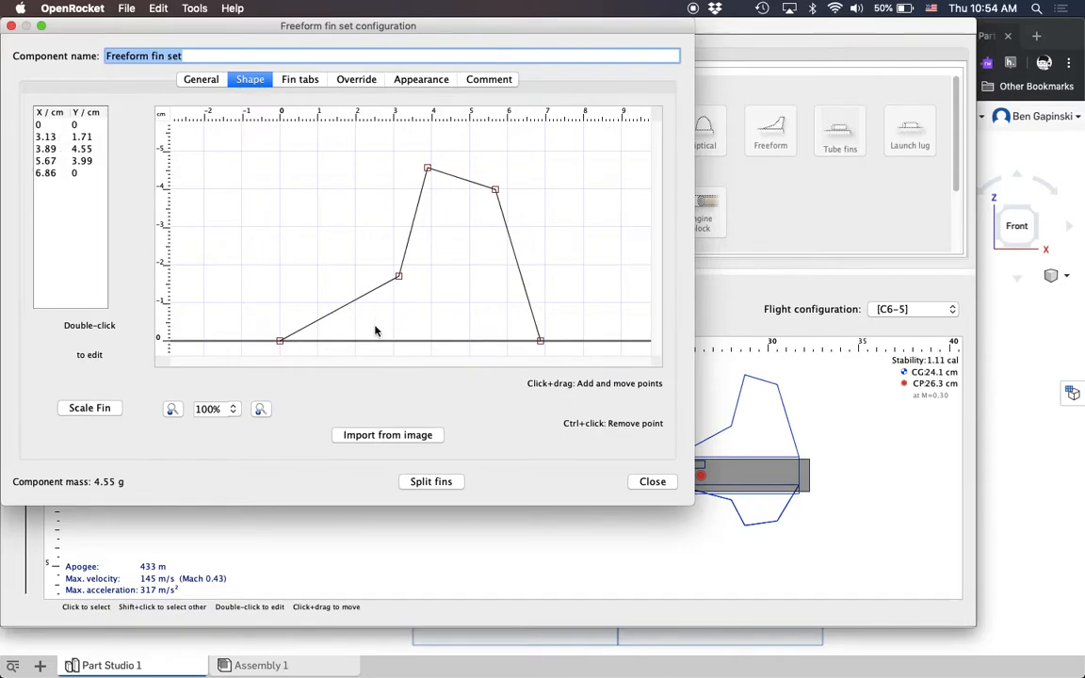
pyautogui.click(1015, 441)
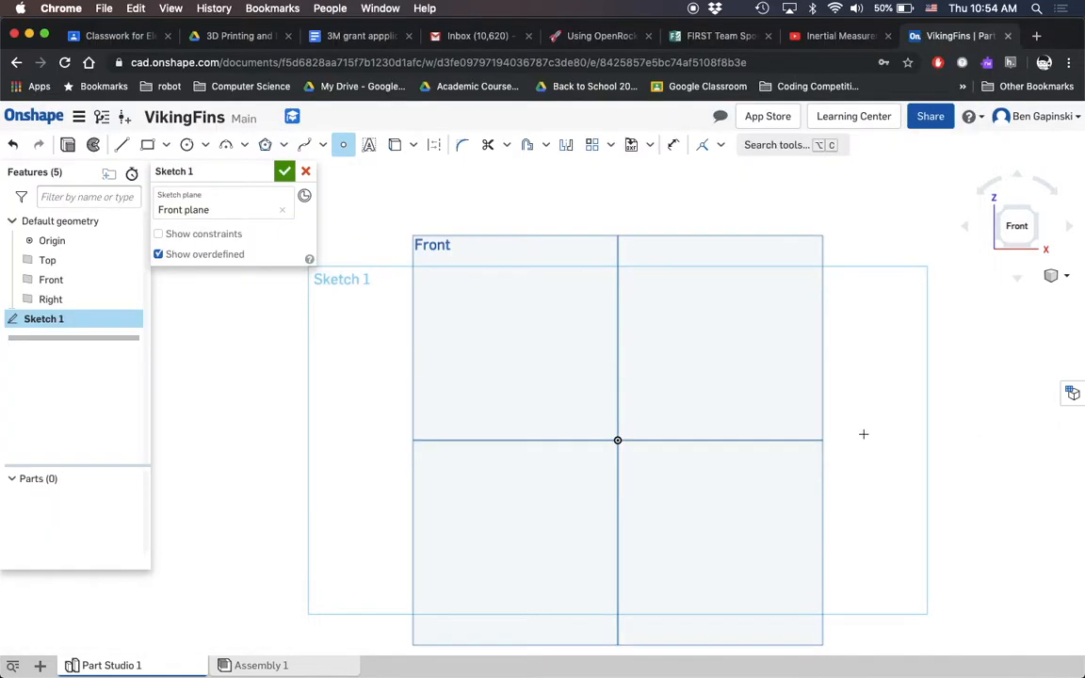
pyautogui.moveTo(51, 25); pyautogui.dragTo(168, 25)
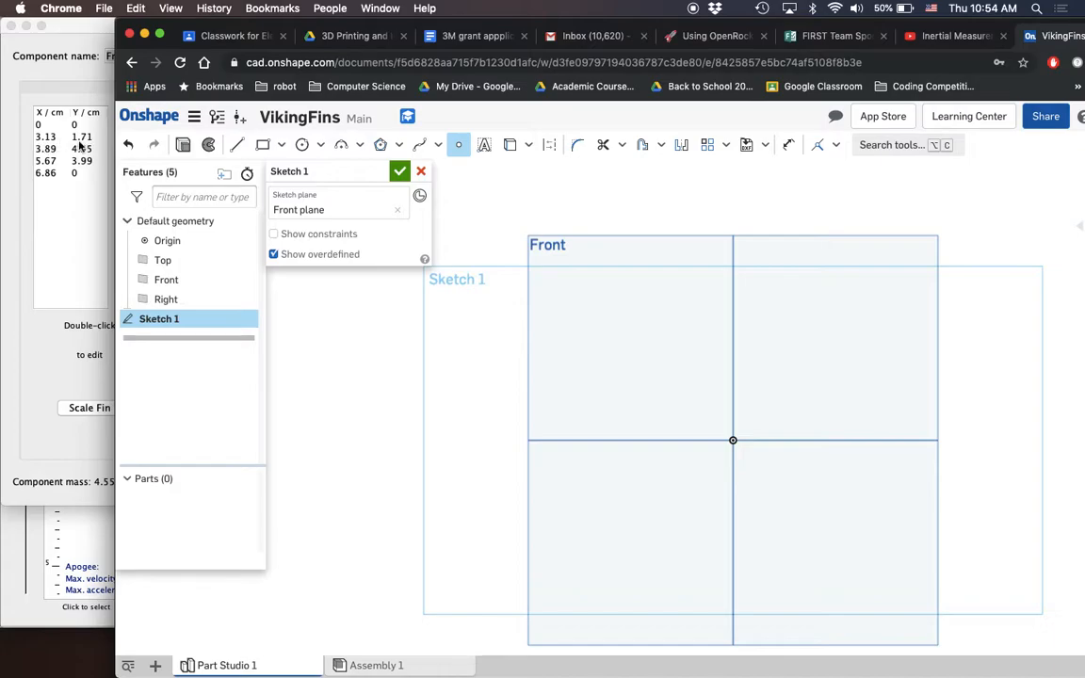
pyautogui.moveTo(156, 20); pyautogui.dragTo(548, 39)
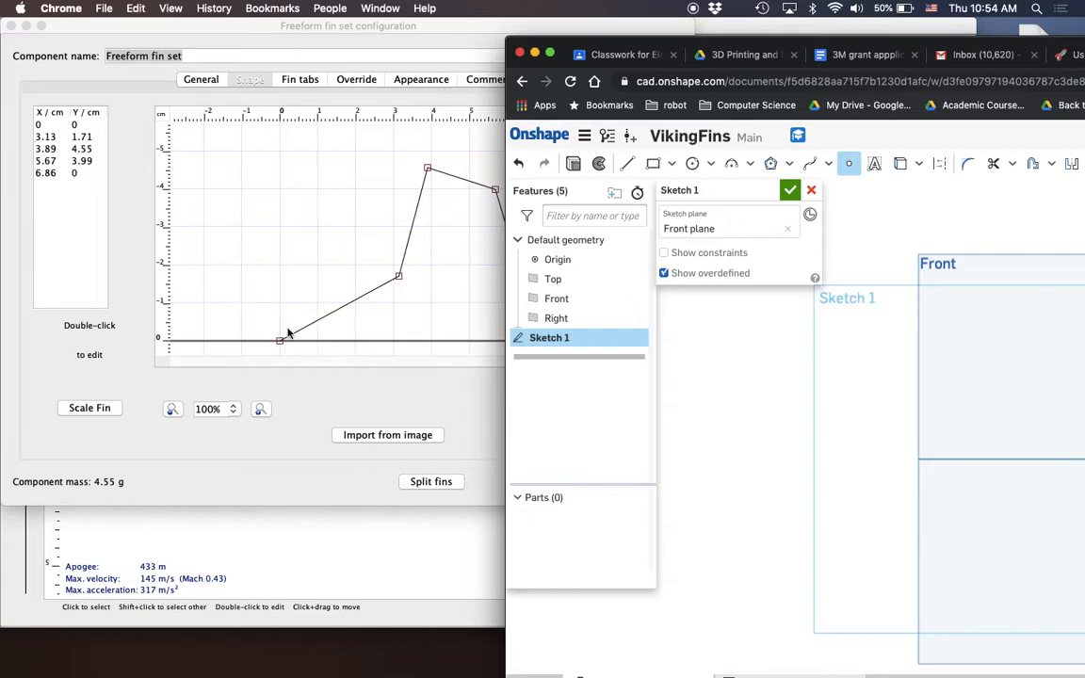
pyautogui.moveTo(620, 43); pyautogui.dragTo(216, 34)
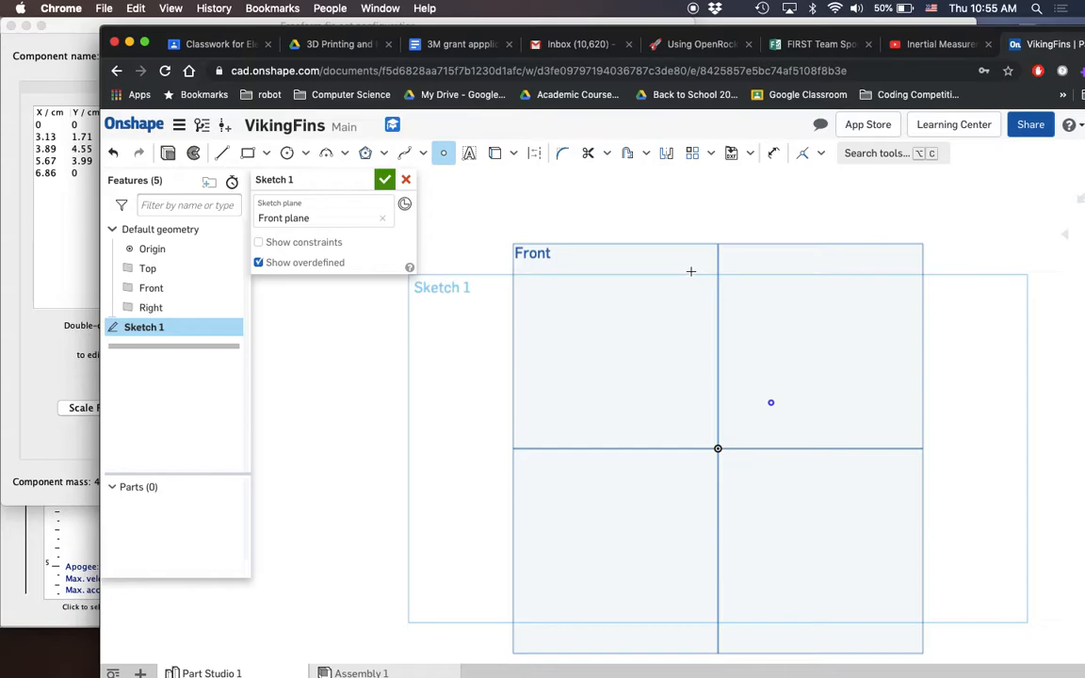
# Step: Dimension the new point's horizontal distance from the vertical plane line as 31.3 mm
pyautogui.click(776, 158)
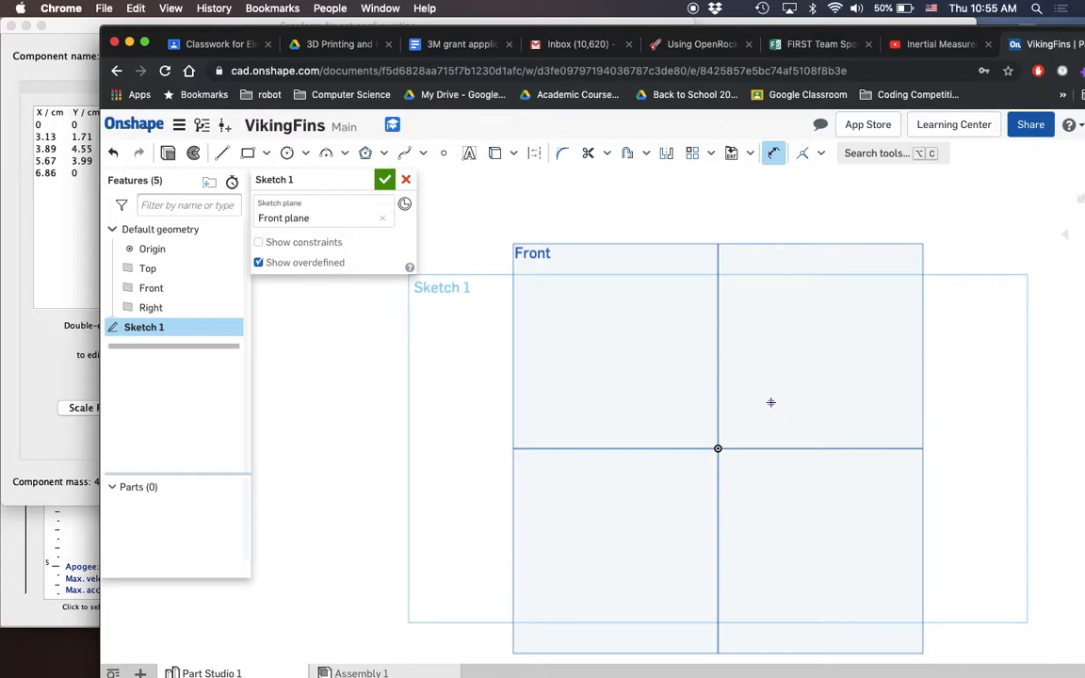
pyautogui.click(719, 346)
pyautogui.click(770, 402)
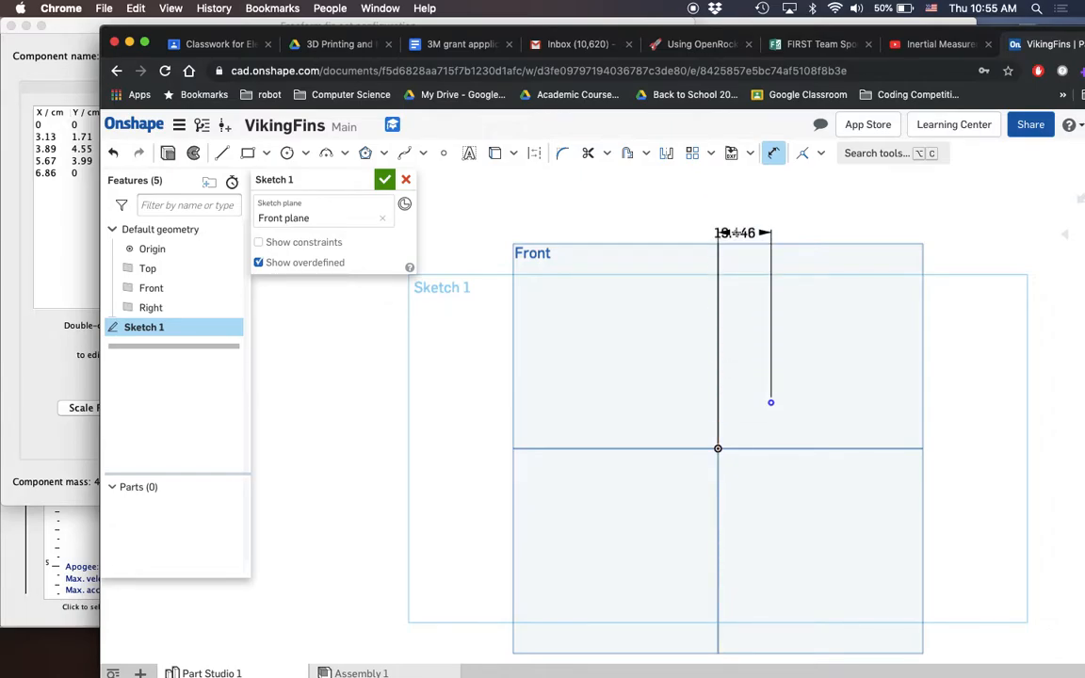
pyautogui.click(744, 208)
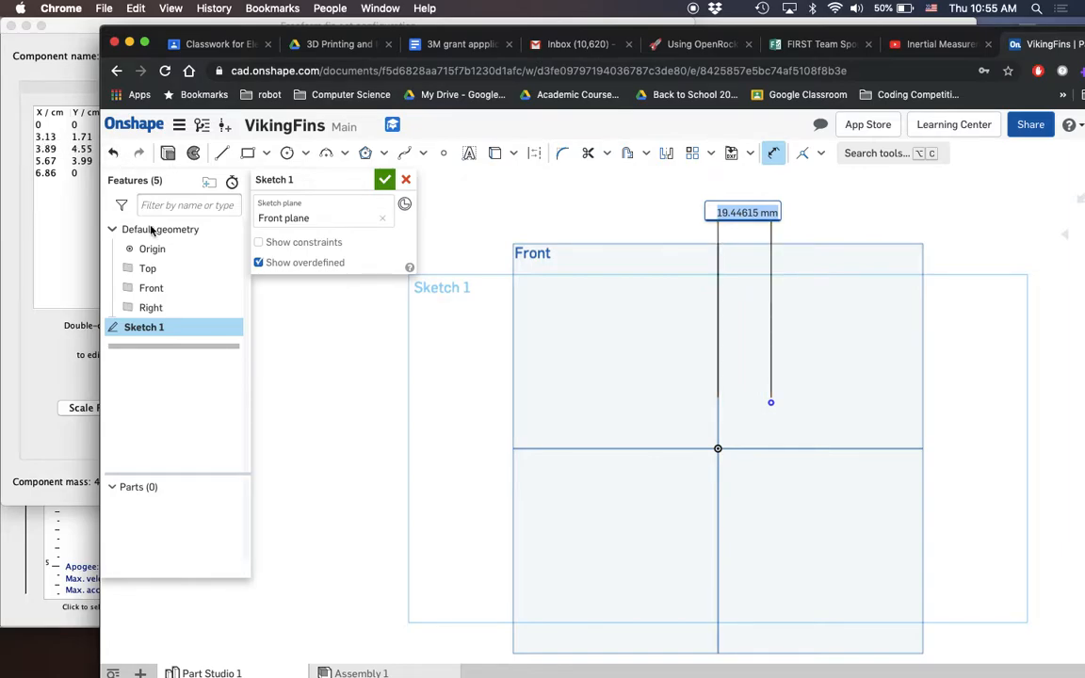
pyautogui.write('31.3')
pyautogui.press('Return')
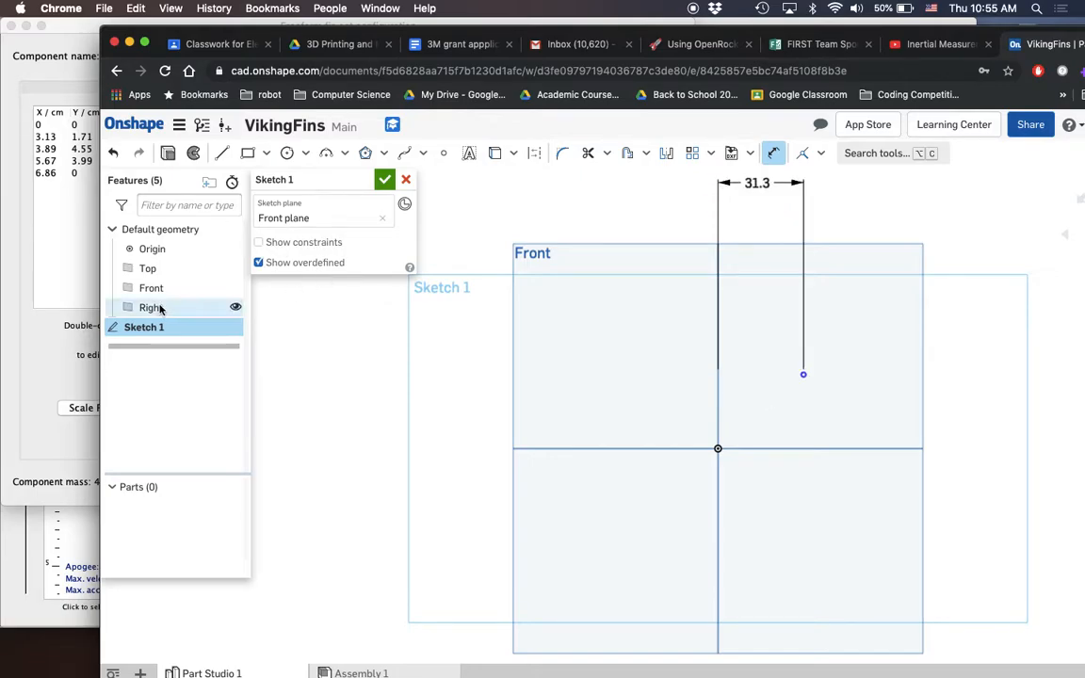
# Step: Dimension the same point's height above the horizontal plane line as 17.1 mm
pyautogui.click(803, 374)
pyautogui.click(808, 447)
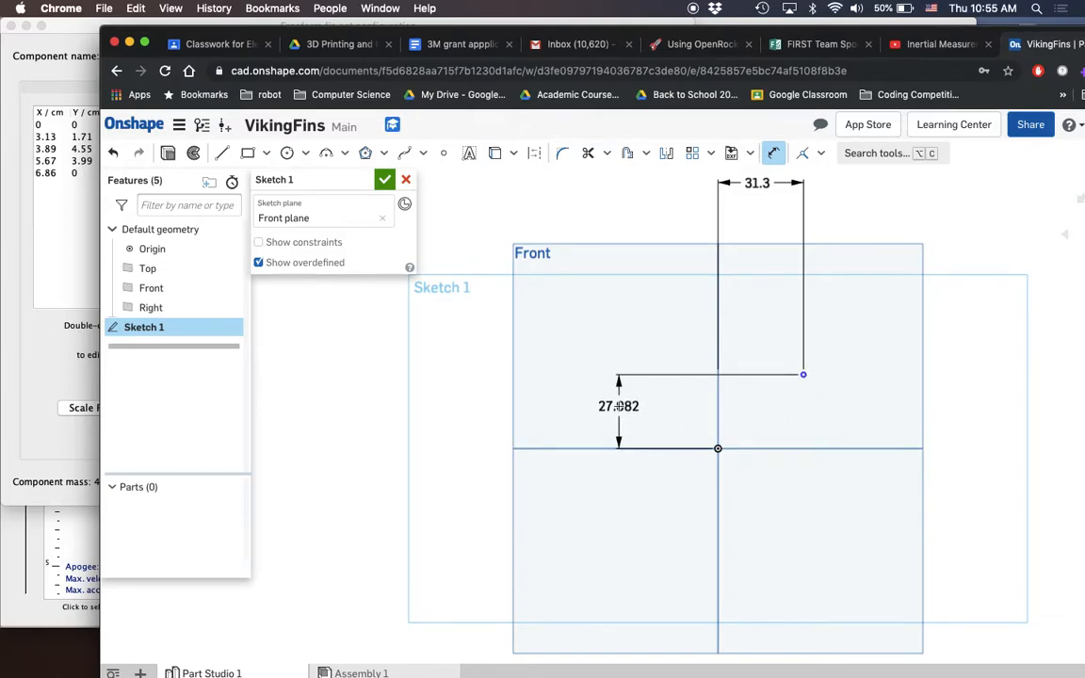
pyautogui.click(618, 406)
pyautogui.write('1')
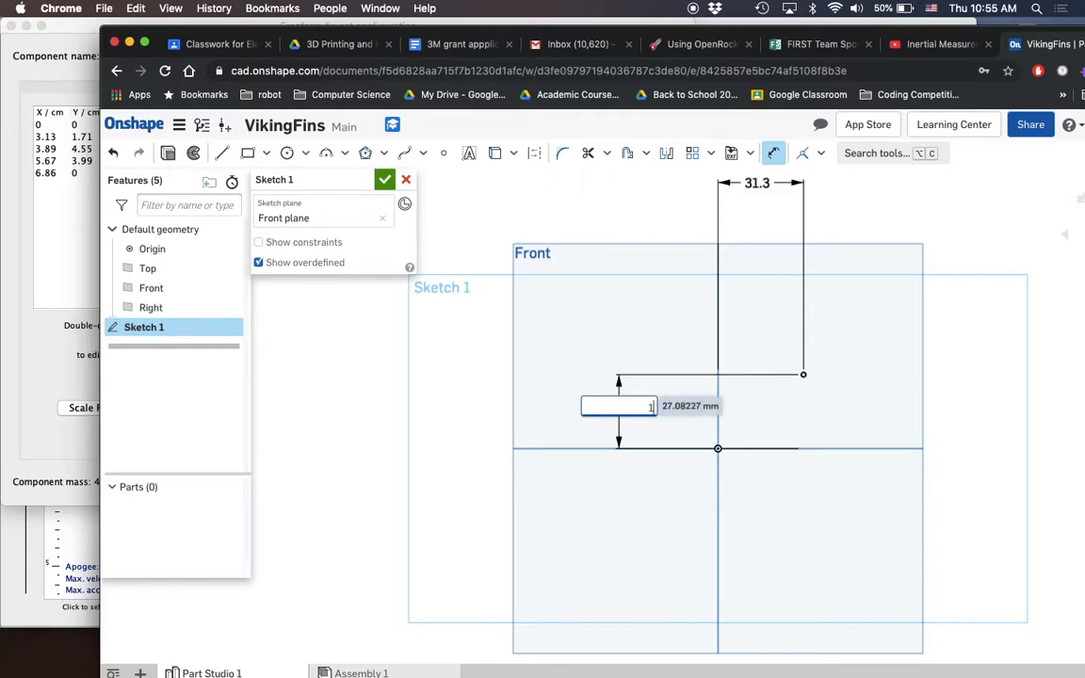
pyautogui.write('7.1')
pyautogui.press('Return')
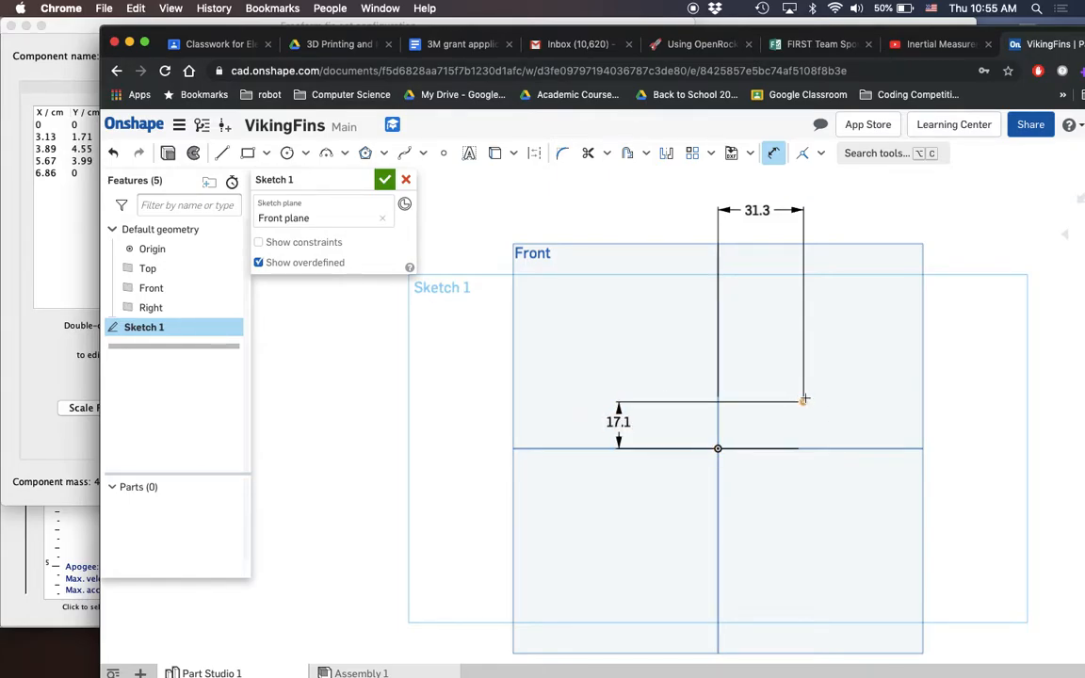
# Step: Uncover OpenRocket's fin outline to compare it with the placed sketch point, keeping the coordinate table visible on return
pyautogui.moveTo(194, 44); pyautogui.dragTo(477, 18)
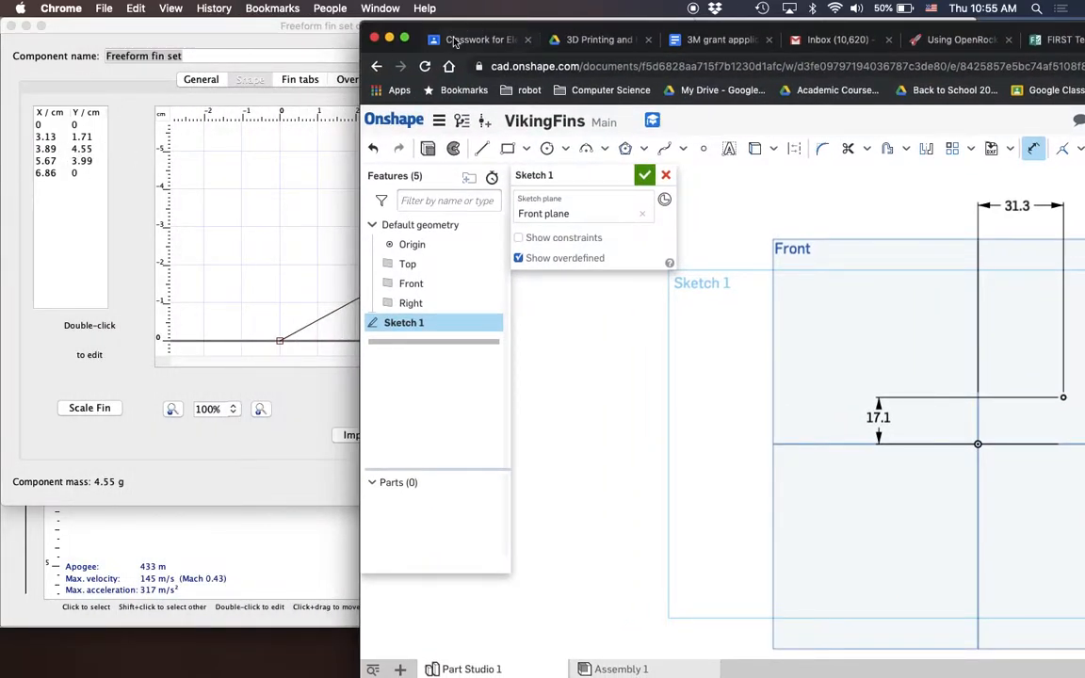
pyautogui.moveTo(410, 21); pyautogui.dragTo(578, 21)
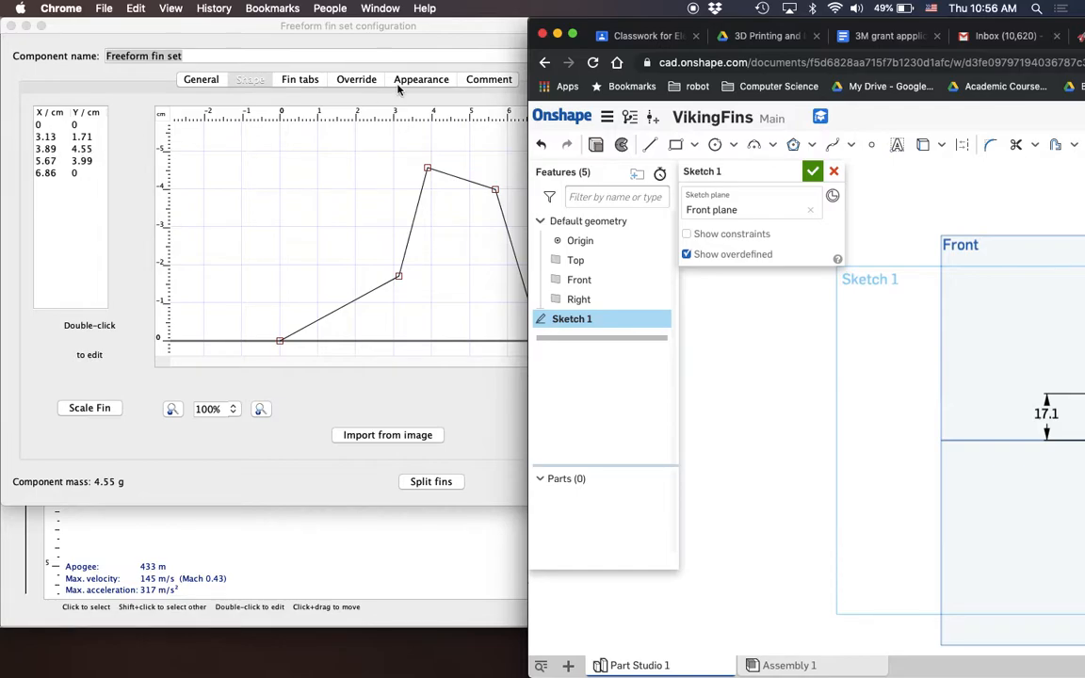
pyautogui.moveTo(603, 20); pyautogui.dragTo(168, 19)
# Step: Add a sketch point above and right of the existing one, and dimension its horizontal distance from the vertical plane line as 38.9 mm
pyautogui.click(435, 144)
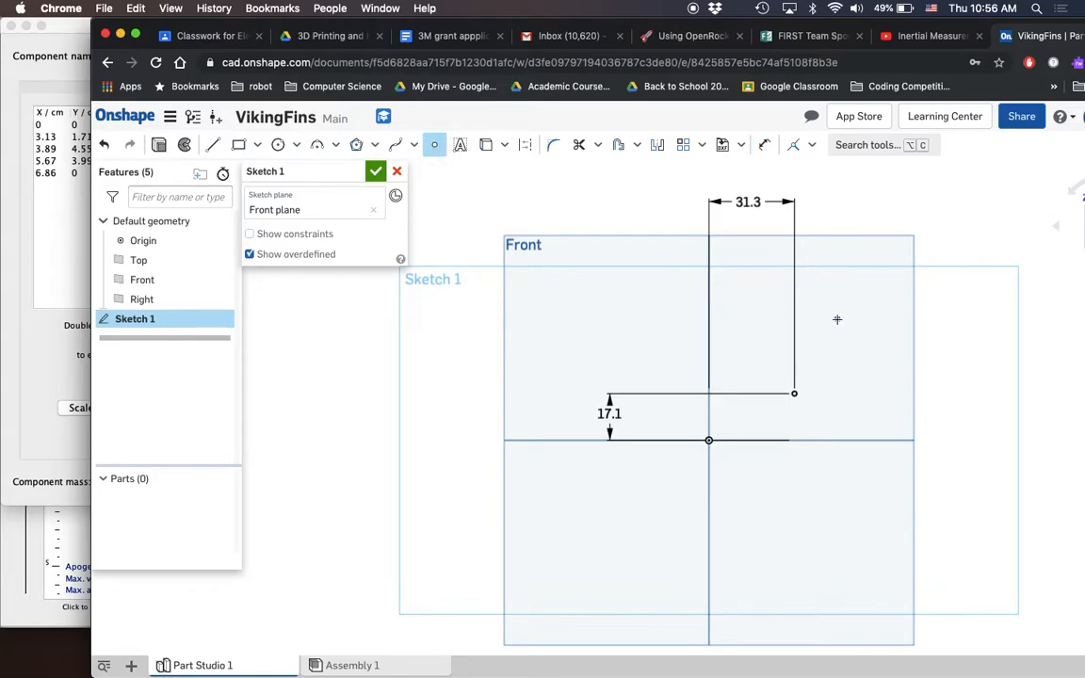
pyautogui.click(764, 144)
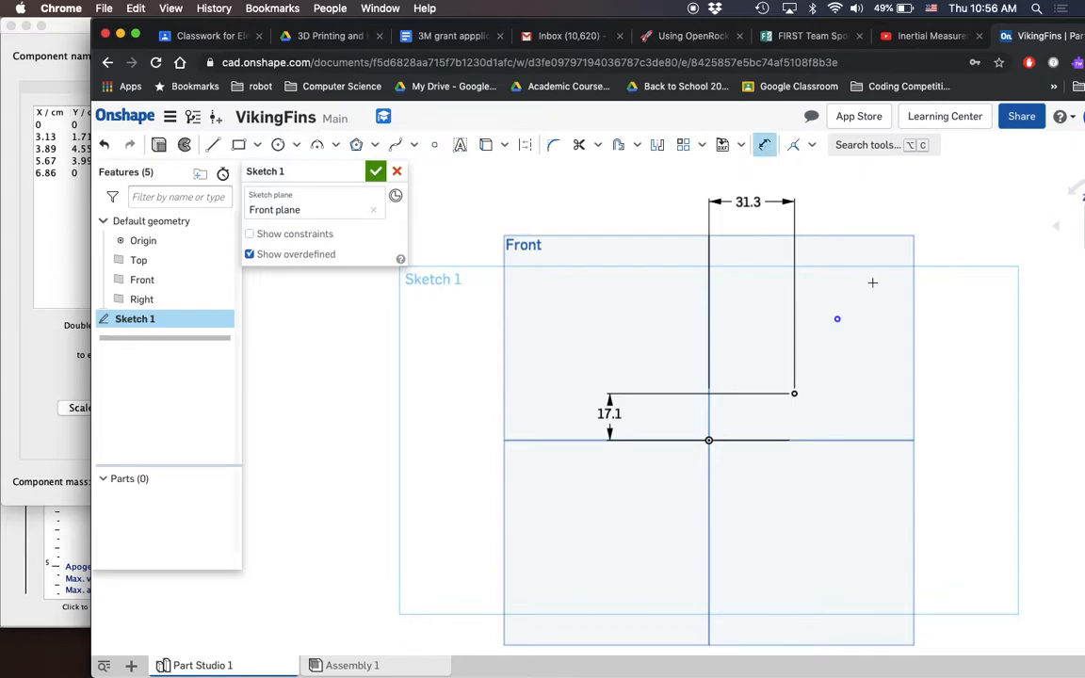
pyautogui.click(836, 319)
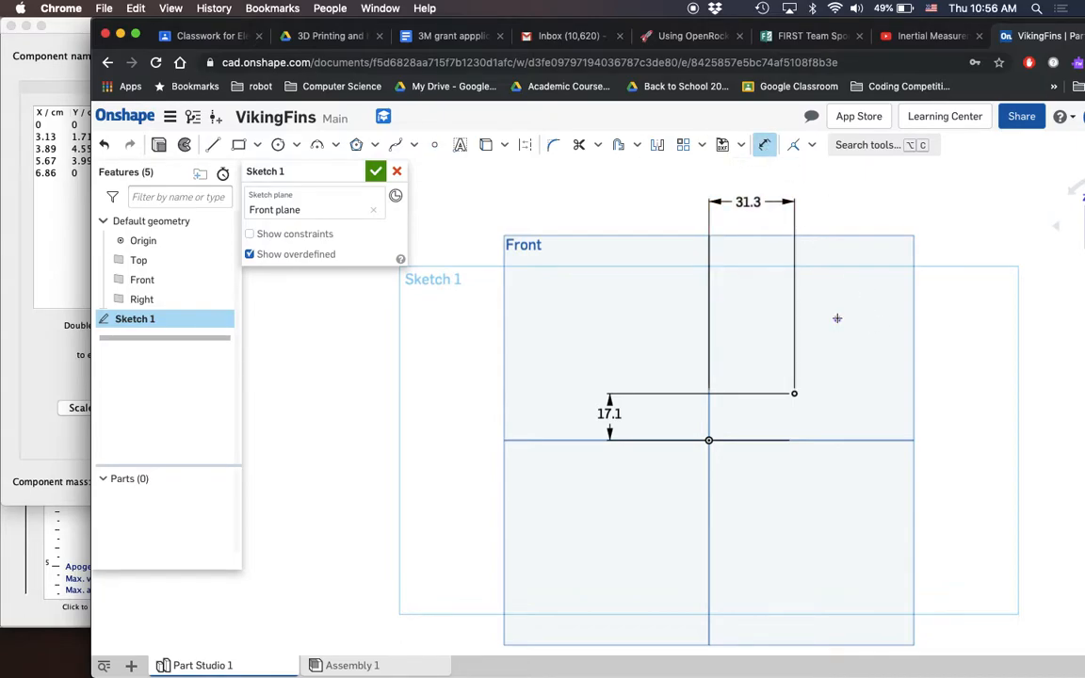
pyautogui.click(709, 320)
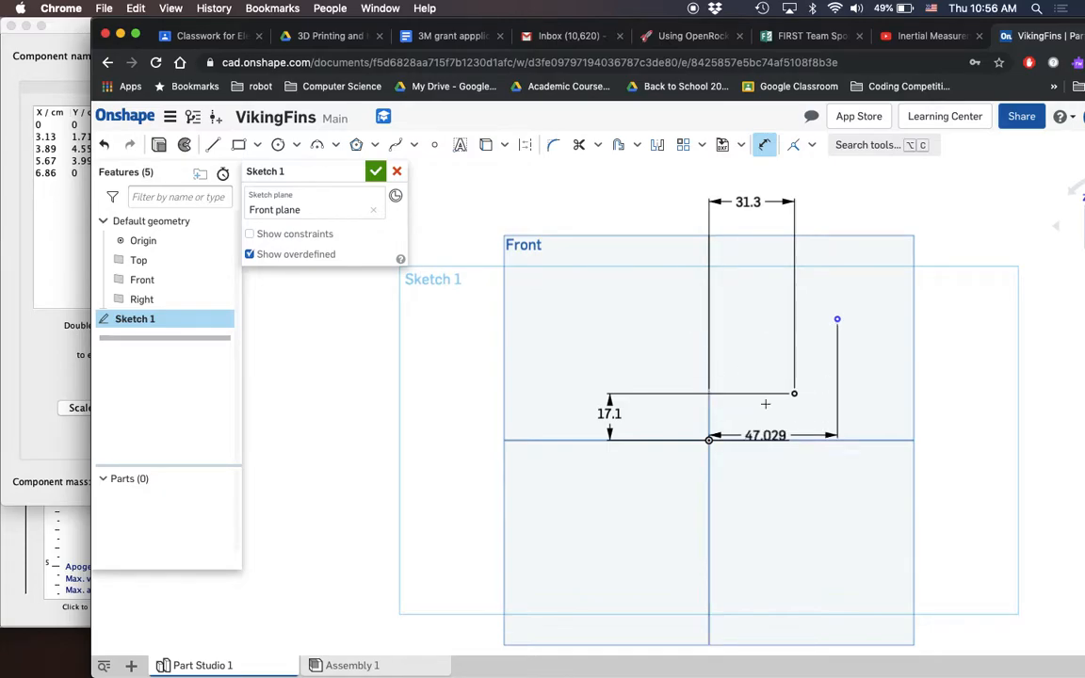
pyautogui.click(770, 285)
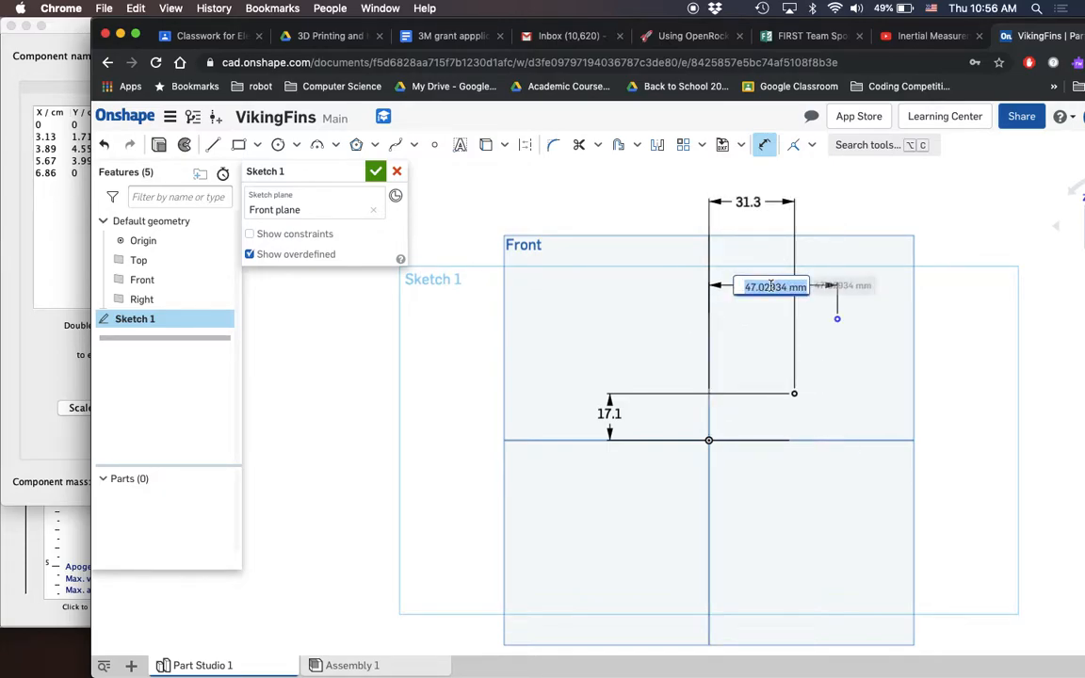
pyautogui.write('3')
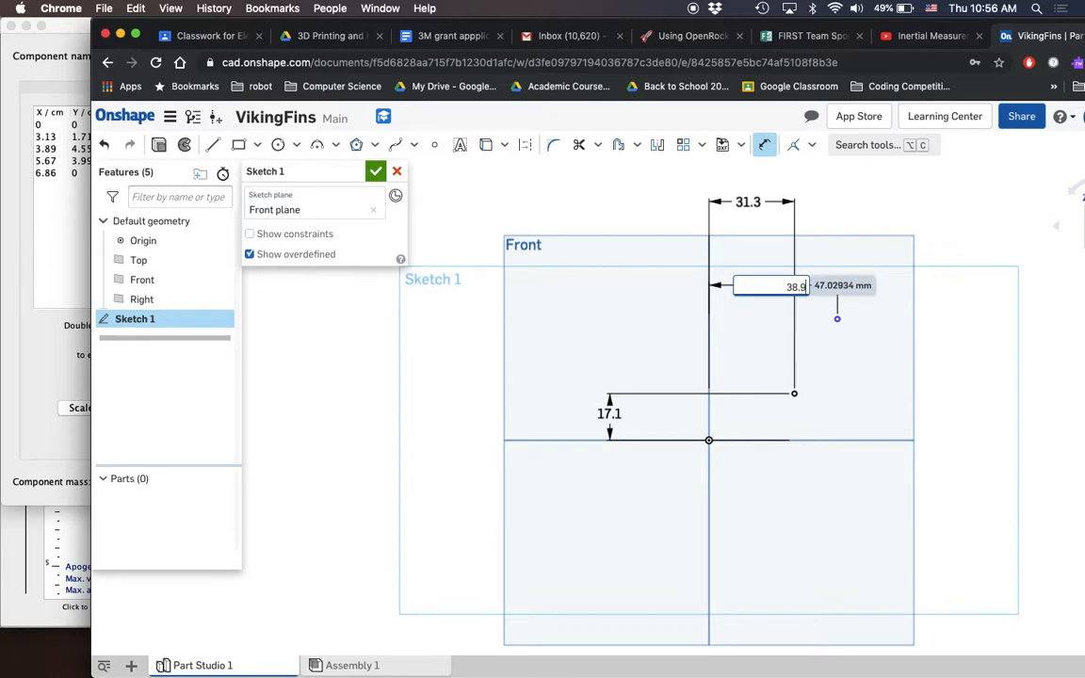
pyautogui.write('8.9')
pyautogui.press('Return')
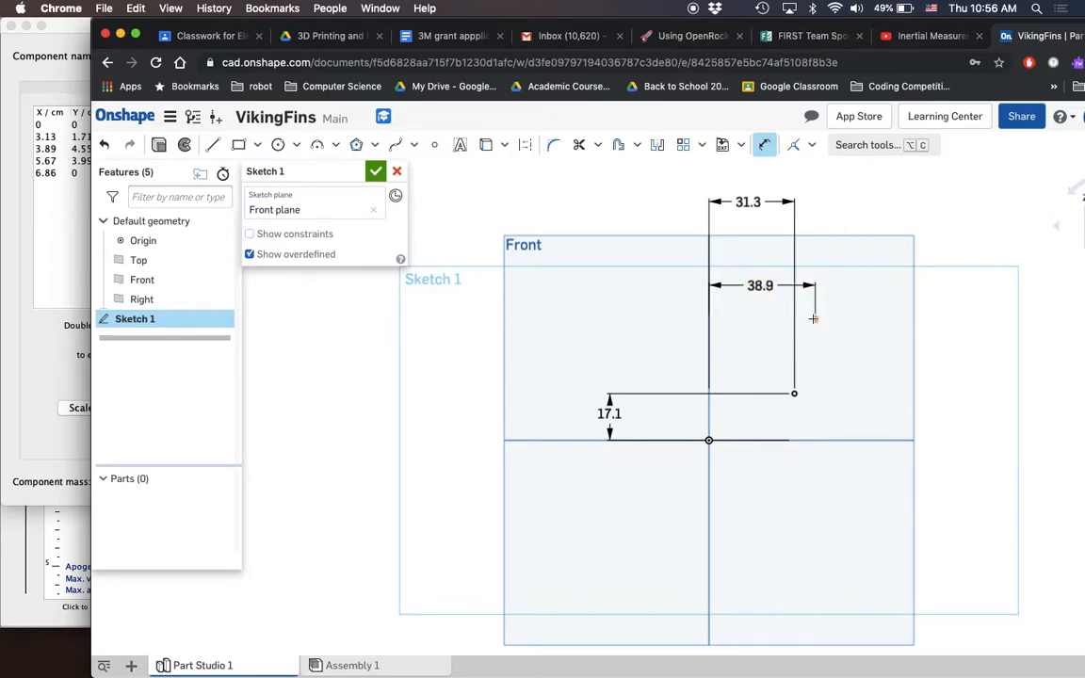
# Step: Dimension the 38.9 mm point's height above the horizontal plane line as 45.5 mm
pyautogui.click(816, 440)
pyautogui.click(815, 318)
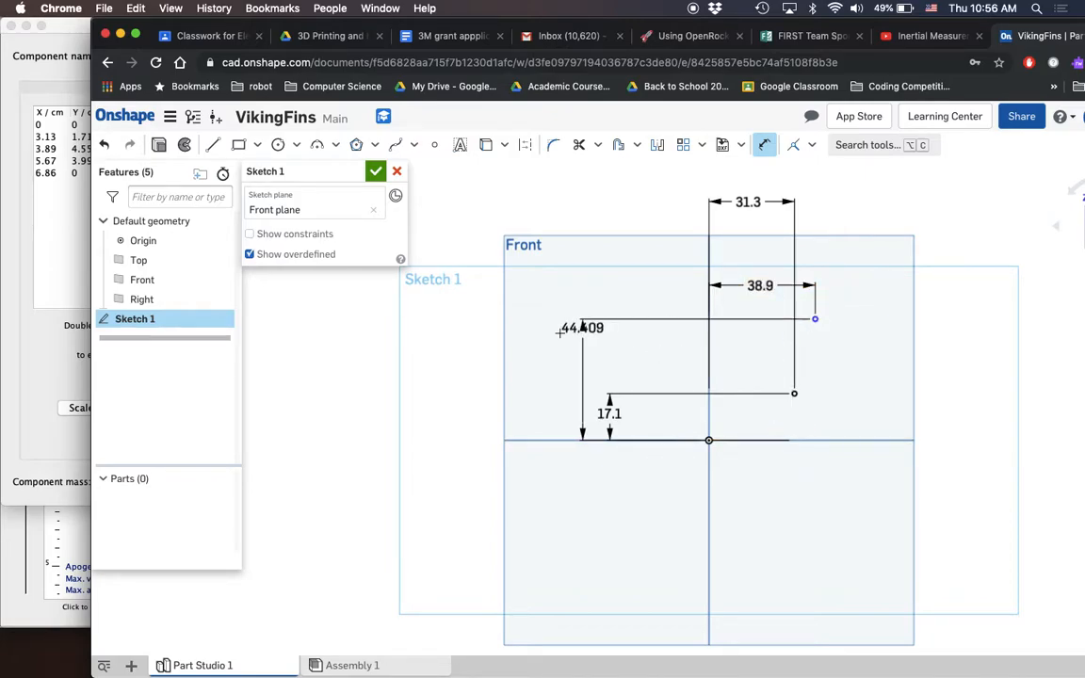
pyautogui.click(544, 370)
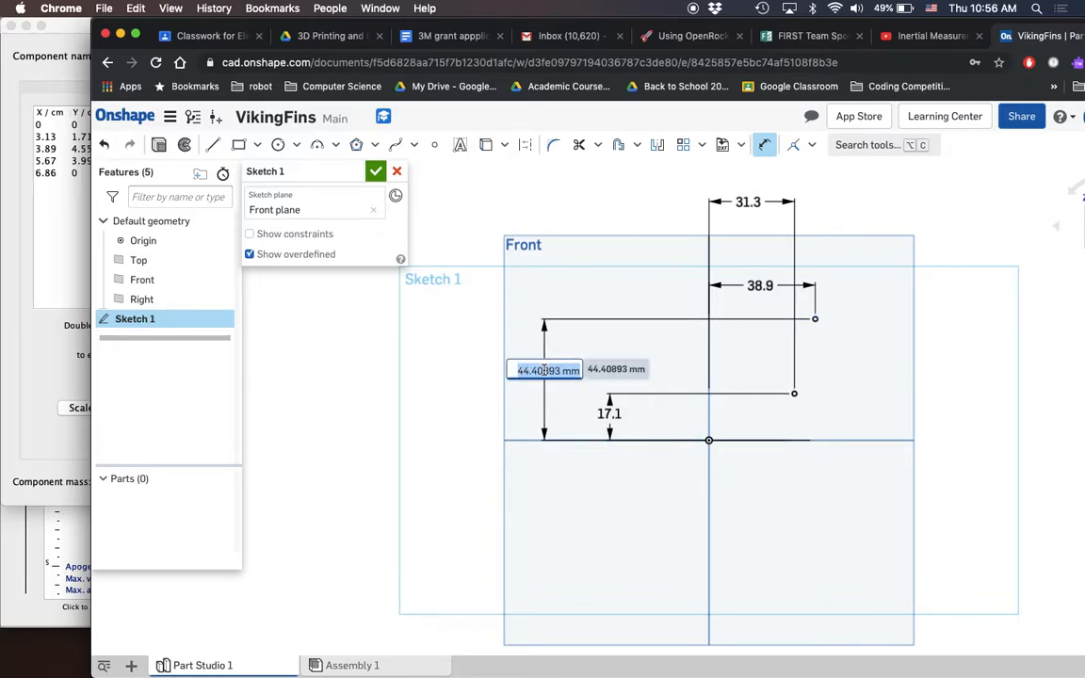
pyautogui.write('45.5')
pyautogui.press('Return')
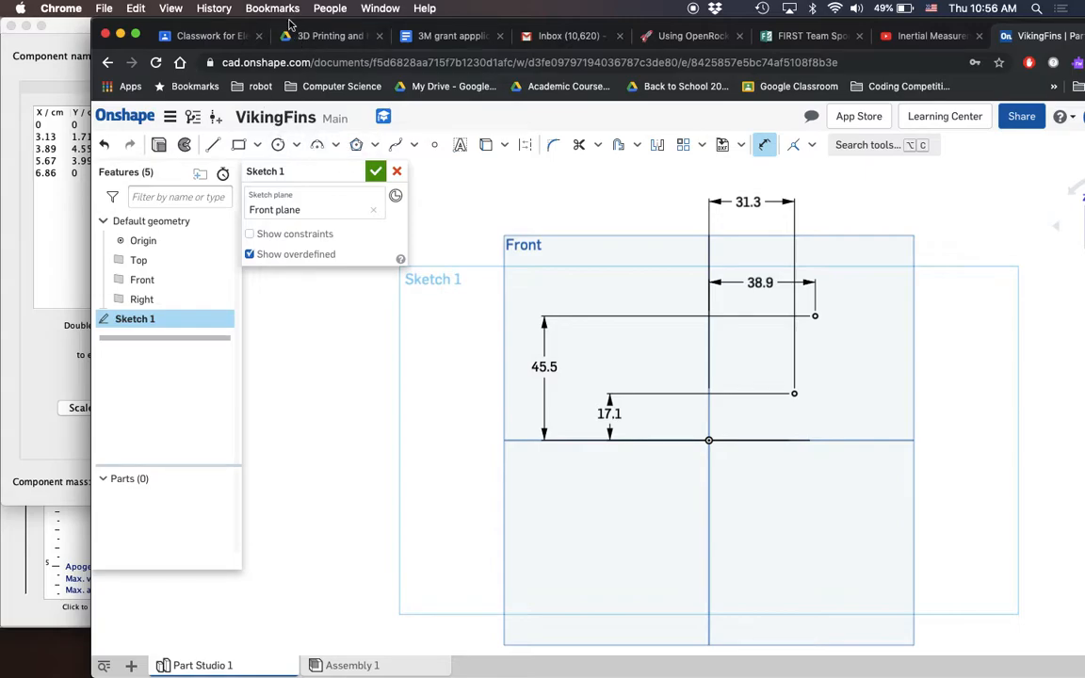
# Step: Add another sketch point farther right in the upper-right quadrant and dimension its horizontal distance from the vertical plane line as 56.7 mm
pyautogui.moveTo(290, 26); pyautogui.dragTo(300, 26)
pyautogui.click(444, 144)
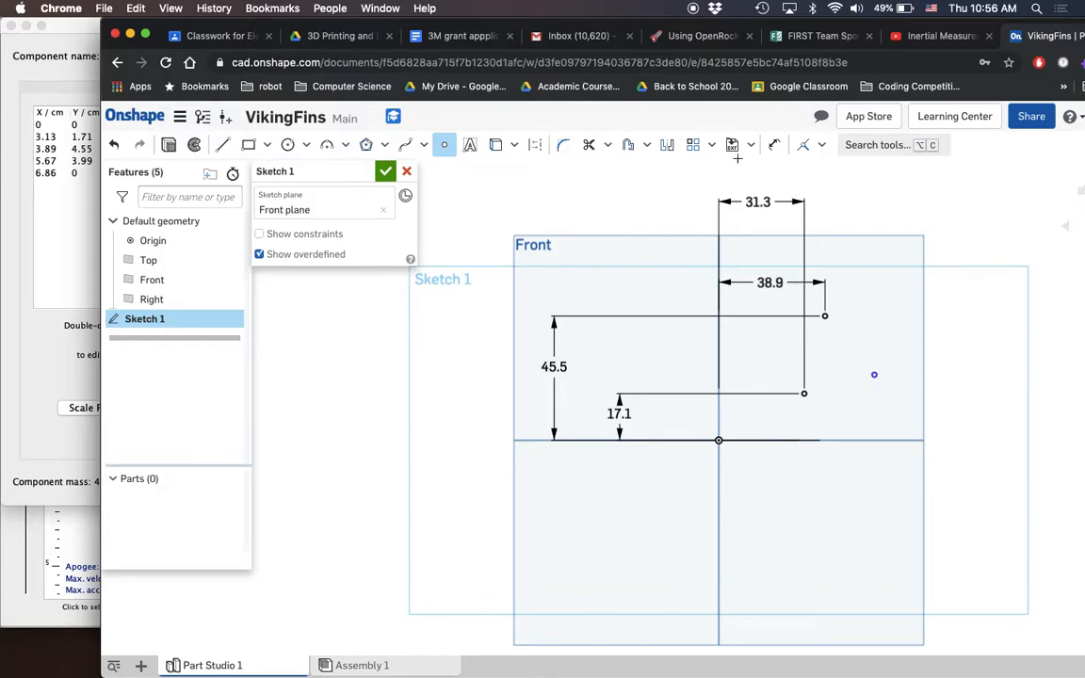
pyautogui.click(773, 145)
pyautogui.click(874, 375)
pyautogui.click(718, 353)
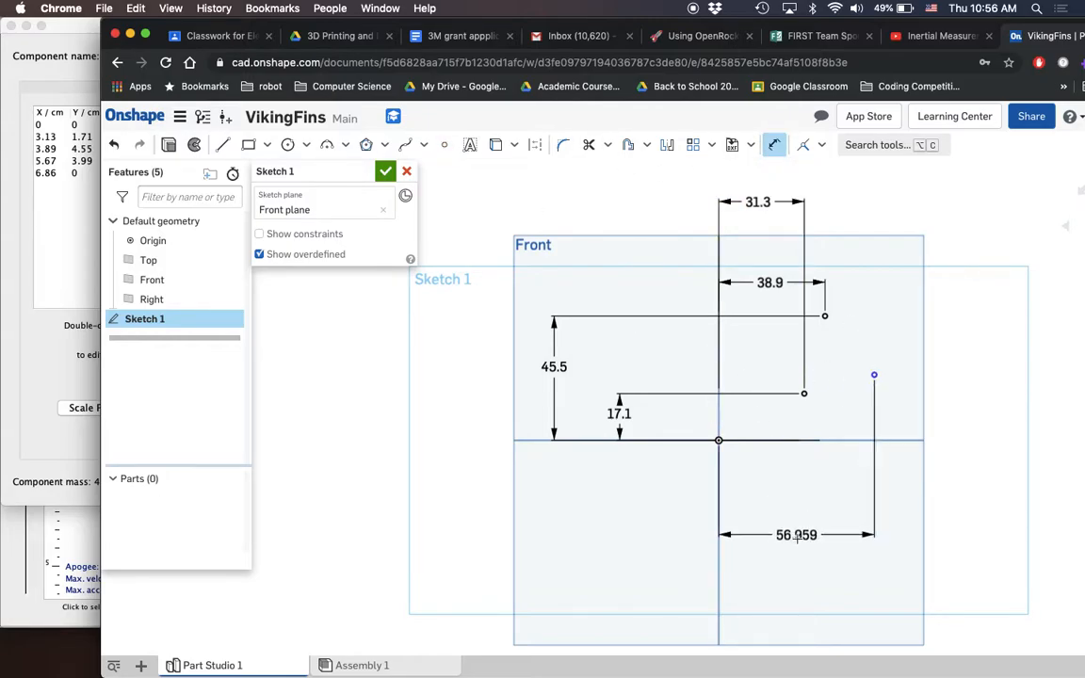
pyautogui.click(797, 541)
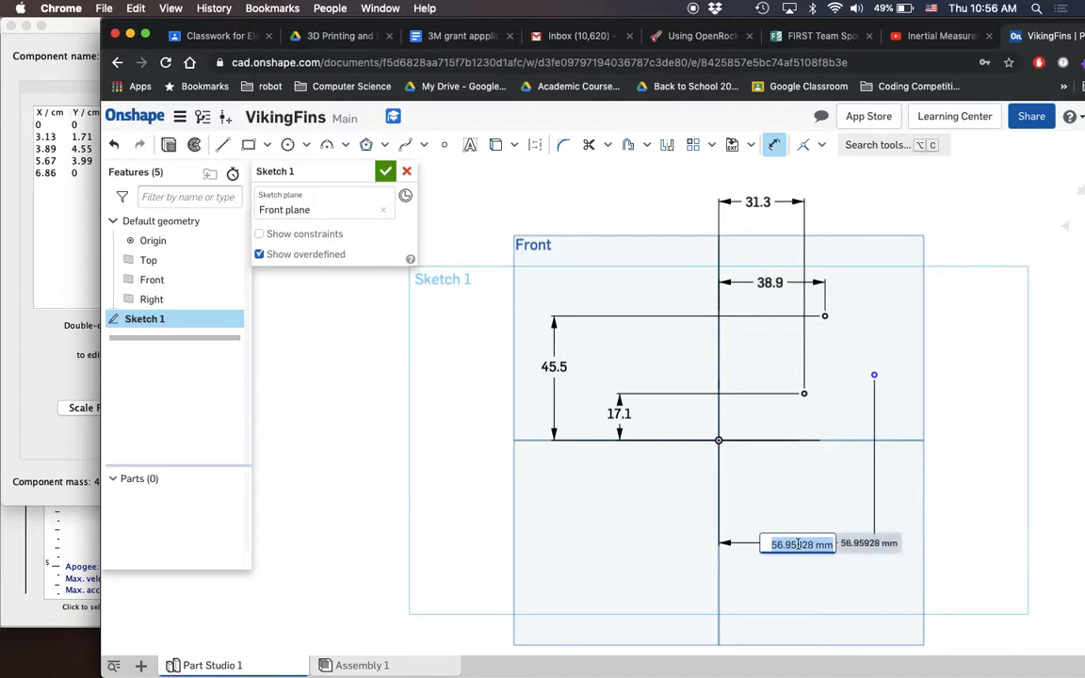
pyautogui.write('56')
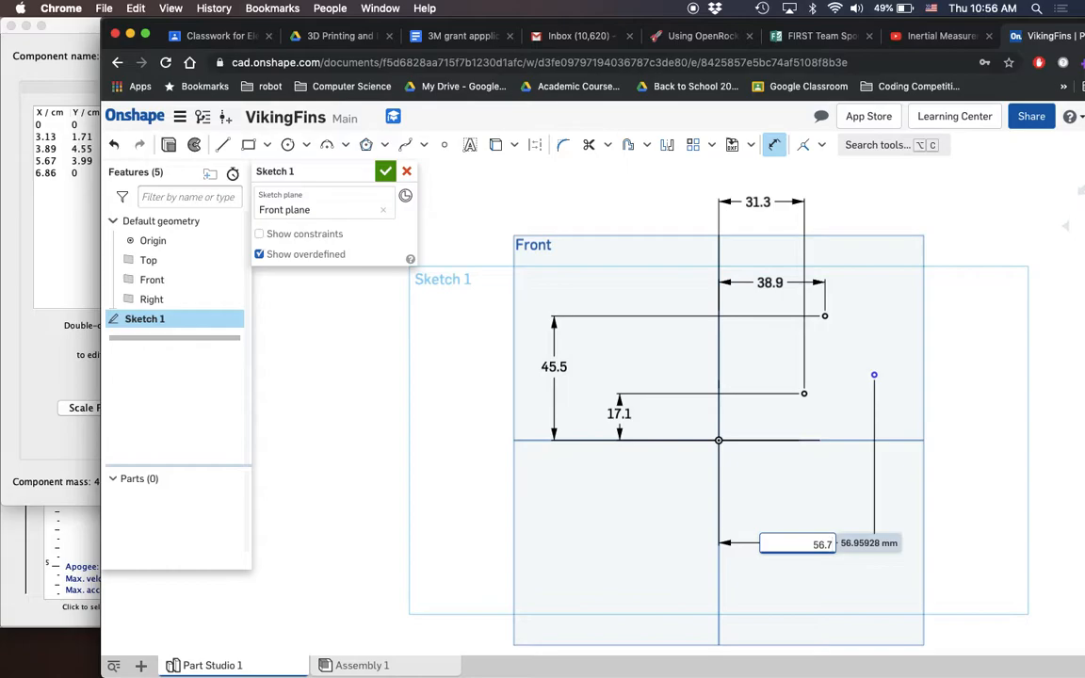
pyautogui.write('.7')
pyautogui.press('Return')
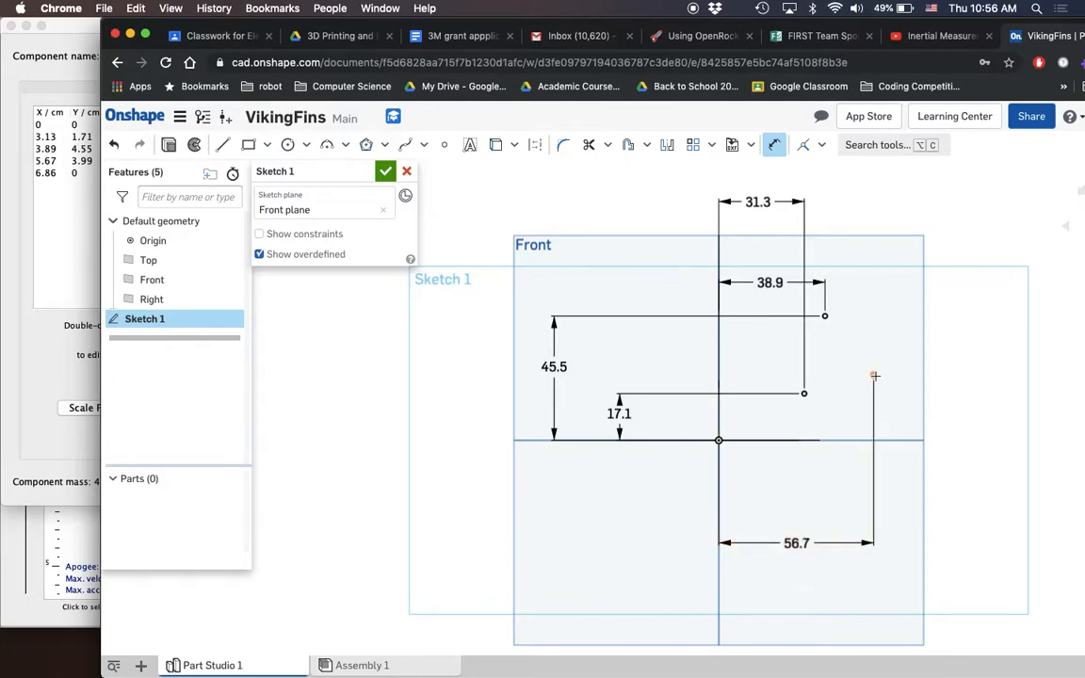
# Step: Dimension the 56.7 mm point's height above the horizontal plane line as 39.9 mm
pyautogui.click(901, 440)
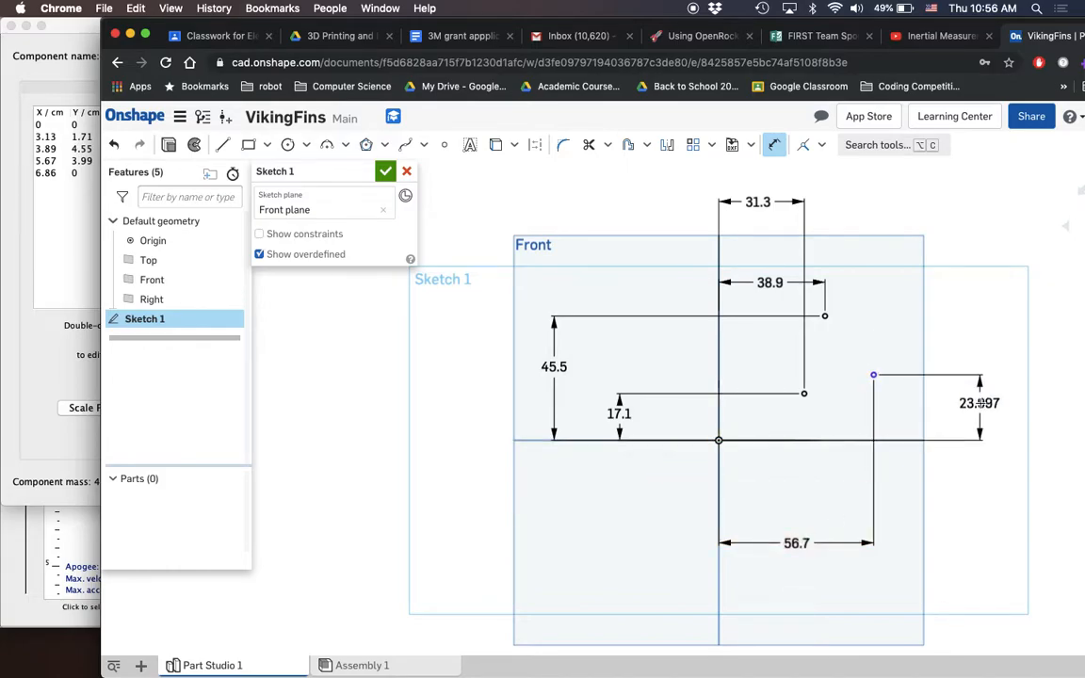
pyautogui.click(984, 403)
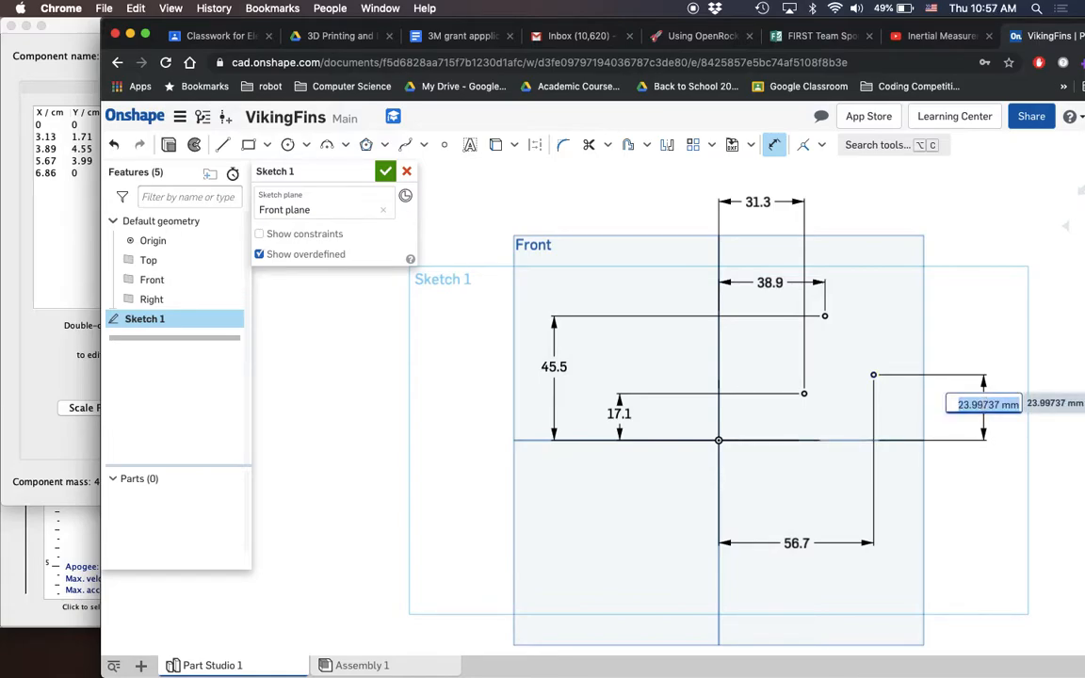
pyautogui.write('39.9')
pyautogui.press('Return')
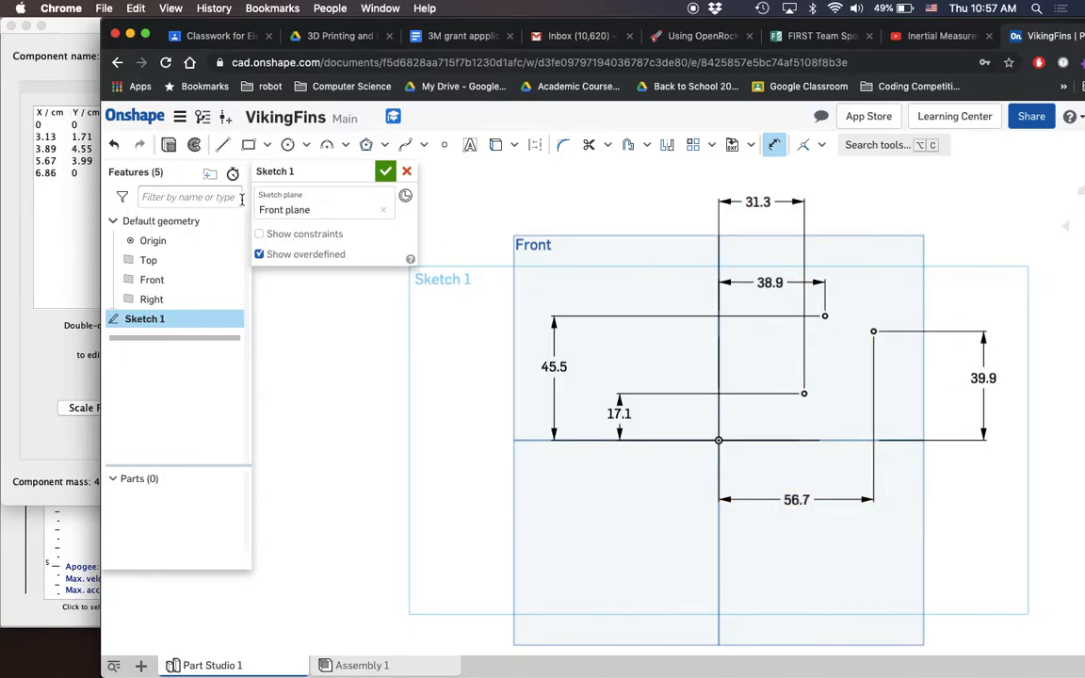
# Step: Add the last sketch point on the horizontal plane line right of the origin and dimension its distance from the origin as 68.6 mm
pyautogui.click(444, 144)
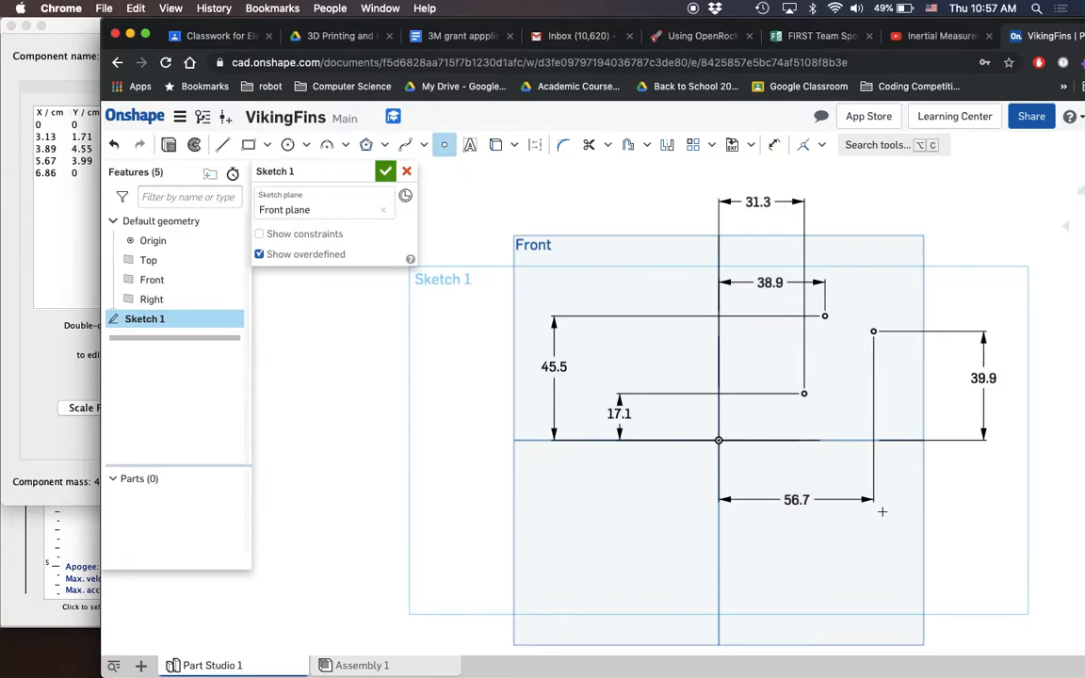
pyautogui.click(907, 440)
pyautogui.click(775, 146)
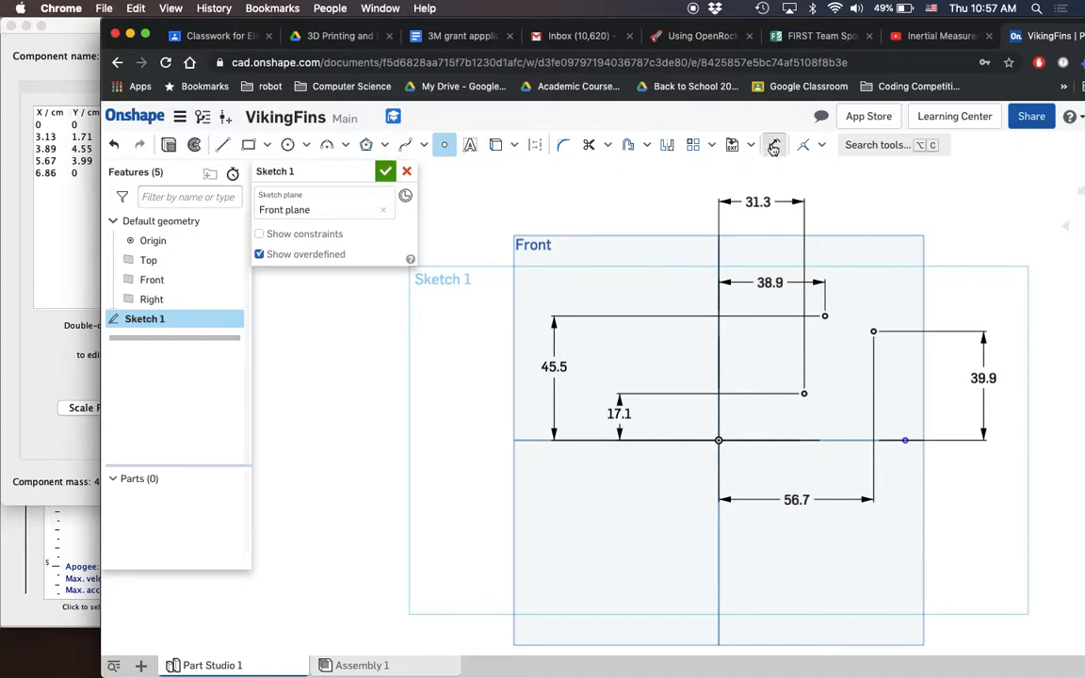
pyautogui.click(905, 440)
pyautogui.click(719, 440)
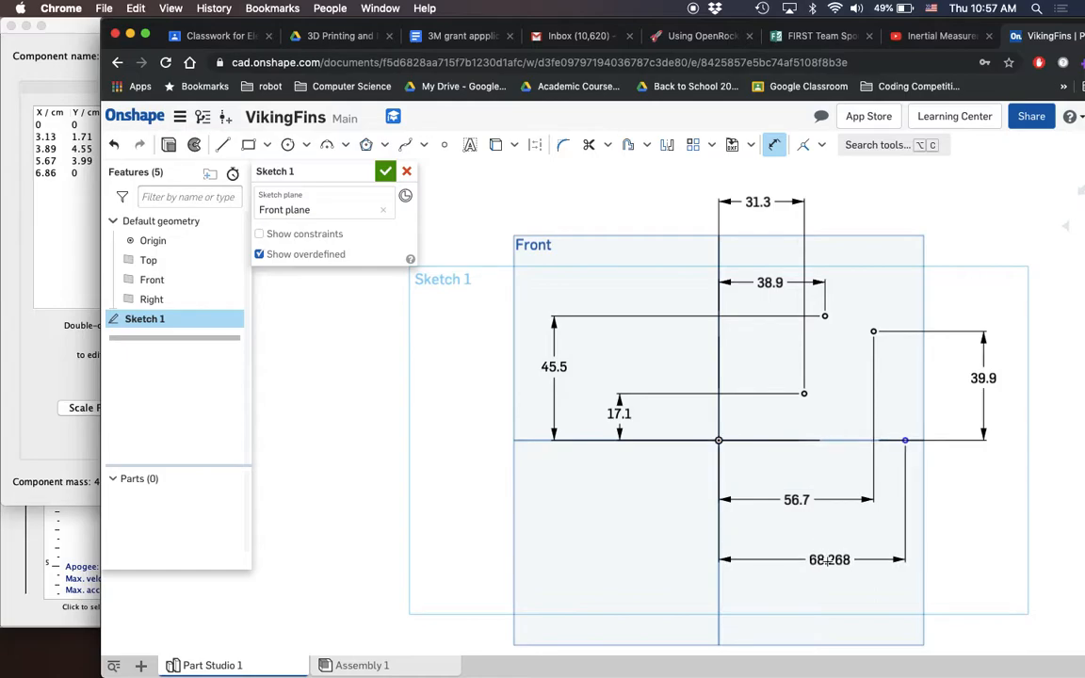
pyautogui.click(822, 561)
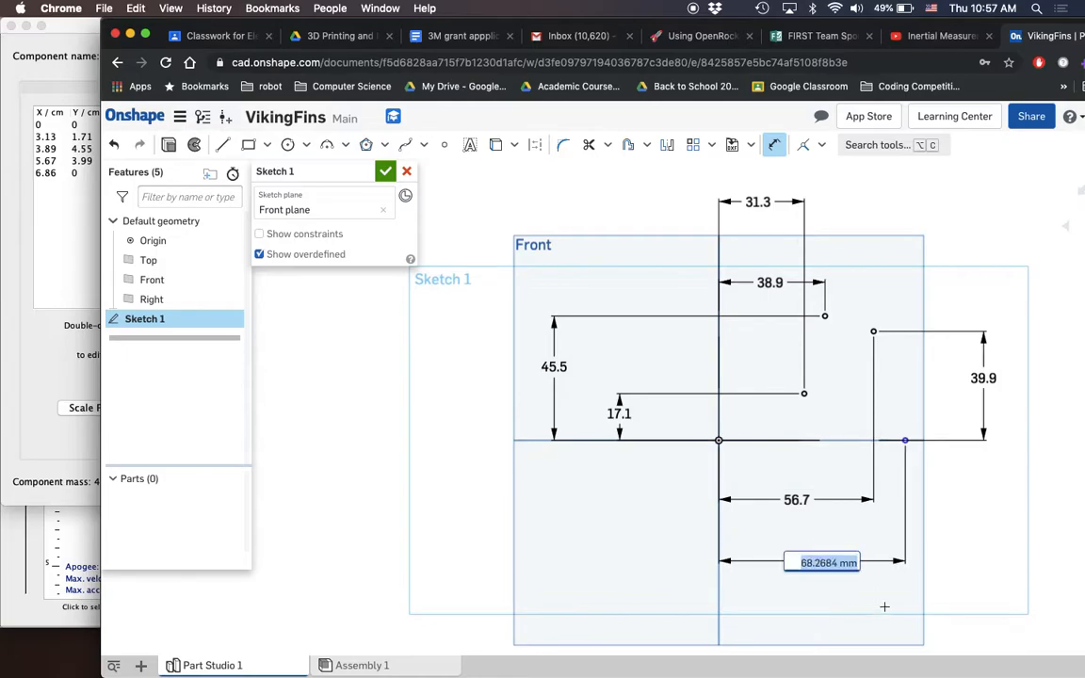
pyautogui.write('68.')
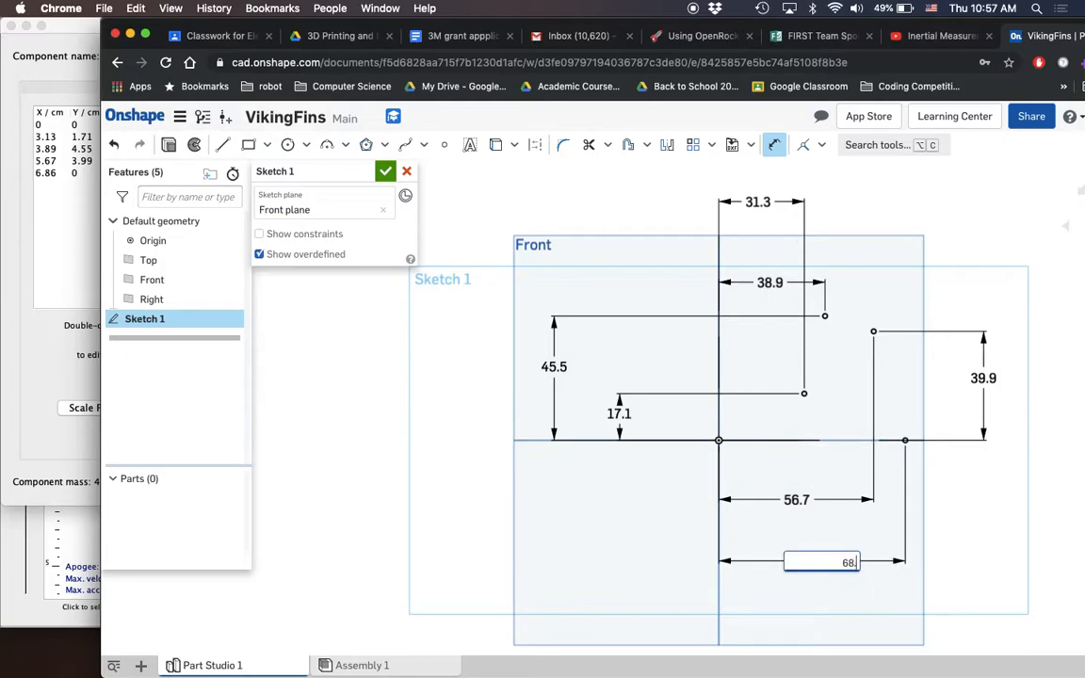
pyautogui.write('6')
pyautogui.press('Return')
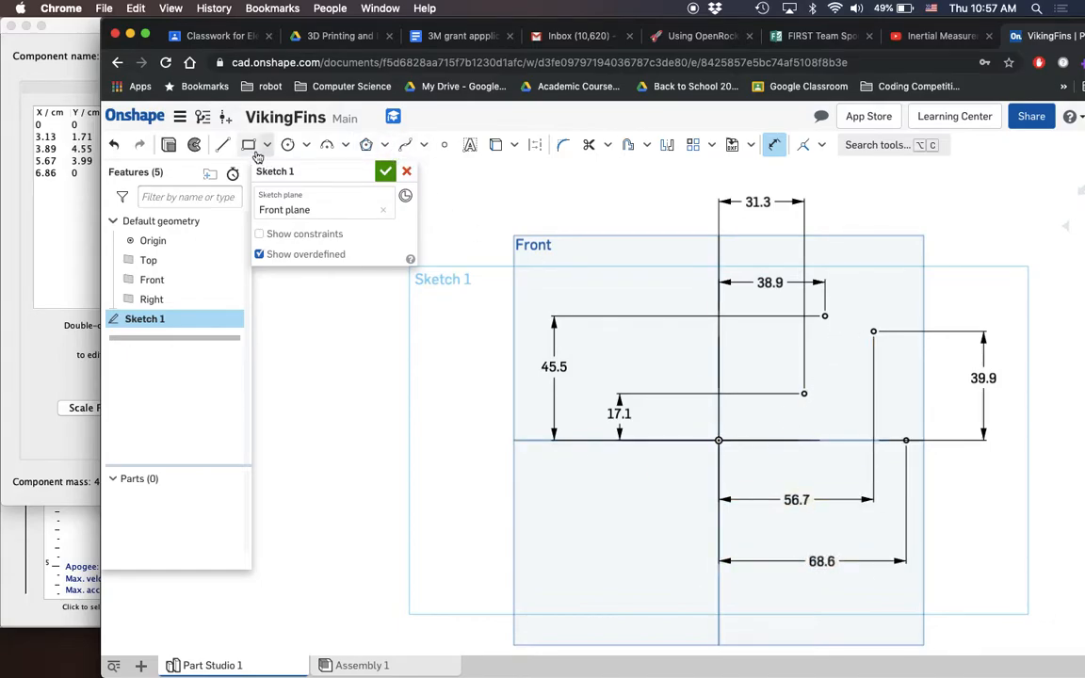
# Step: Connect the origin and the four dimensioned points in order with lines into a closed fin outline, and finish the sketch
pyautogui.click(224, 149)
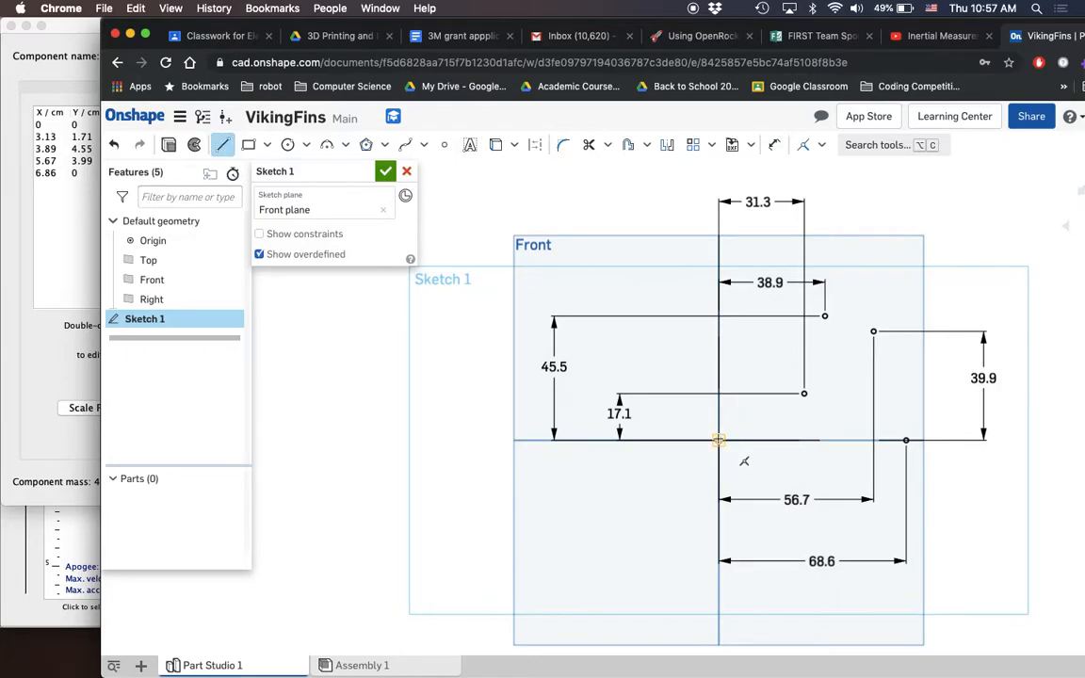
pyautogui.click(719, 440)
pyautogui.click(806, 393)
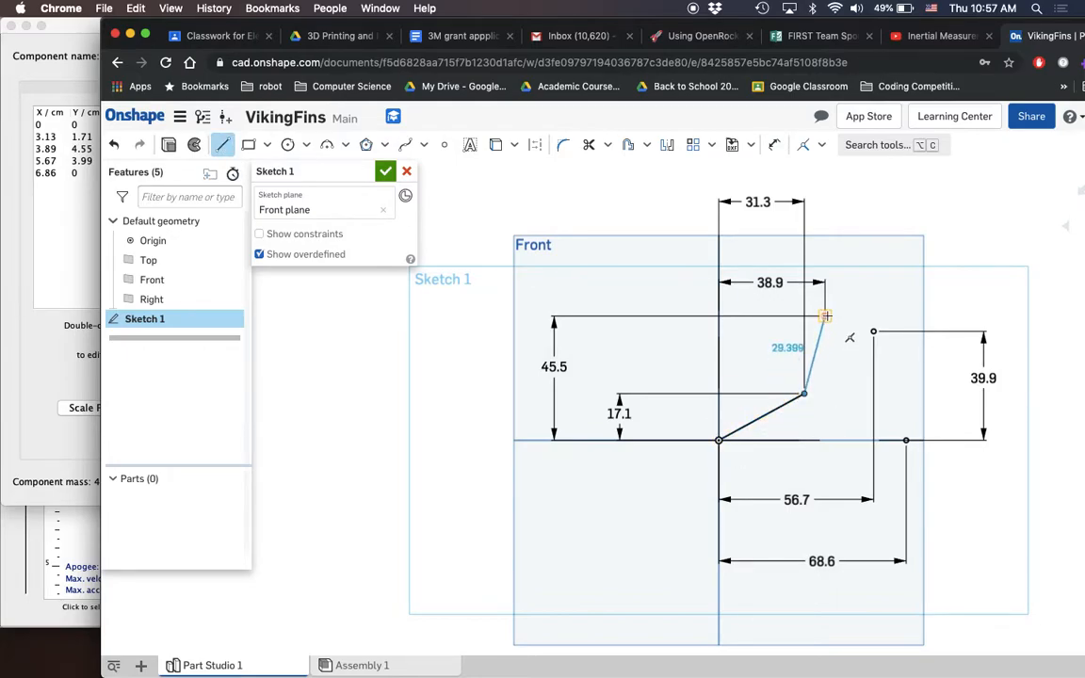
pyautogui.click(827, 317)
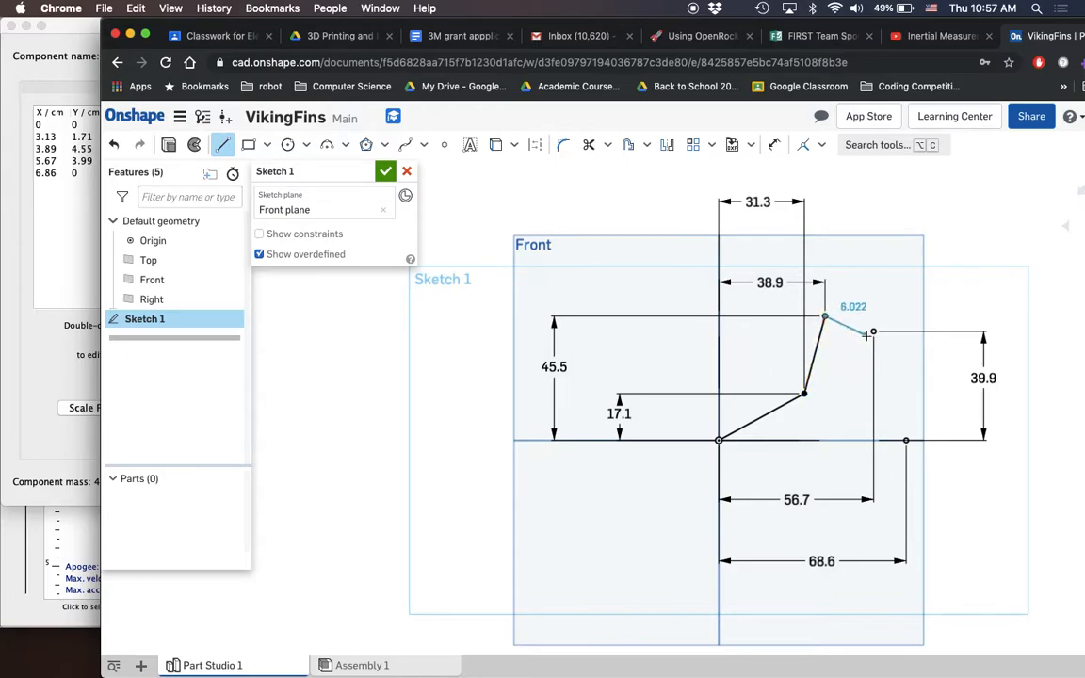
pyautogui.click(875, 331)
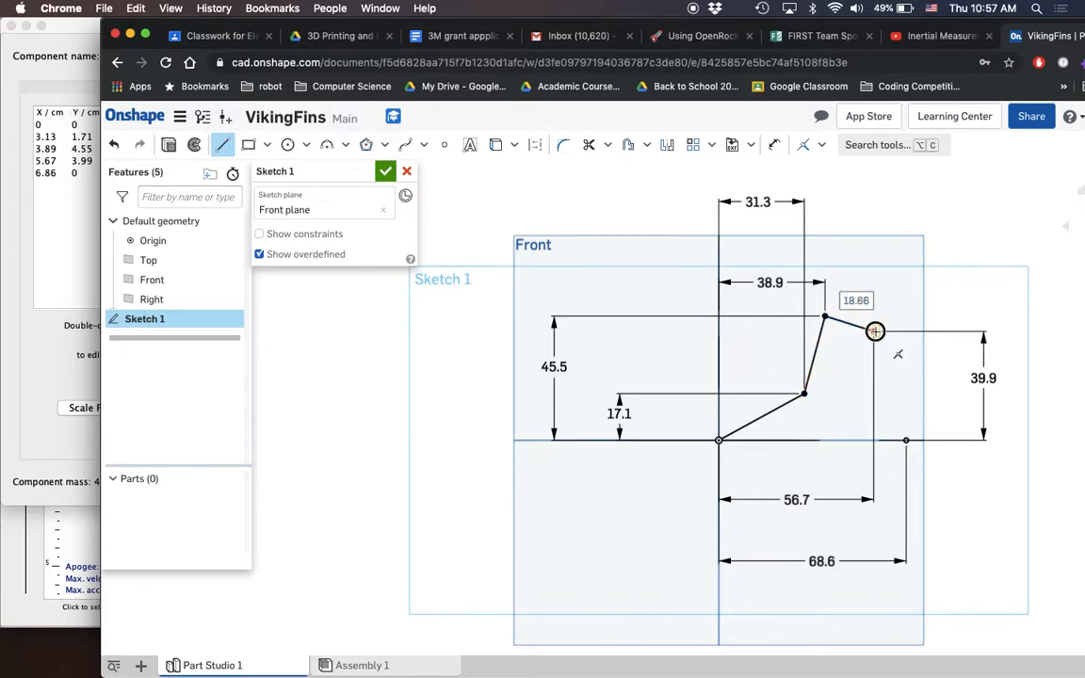
pyautogui.click(905, 441)
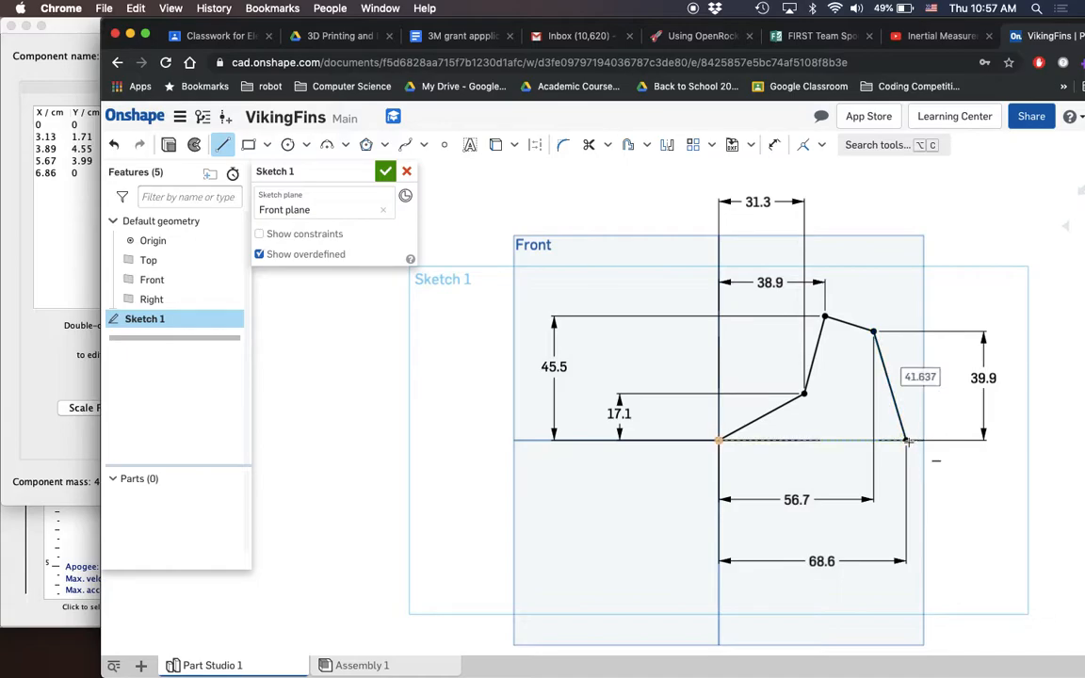
pyautogui.click(719, 441)
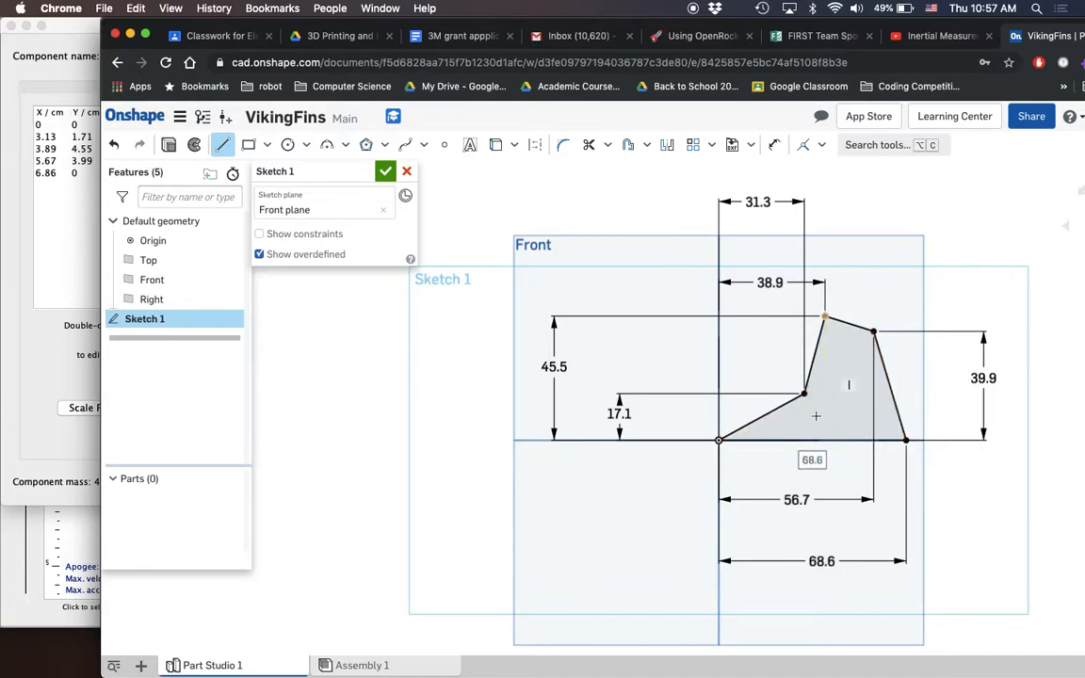
pyautogui.click(386, 171)
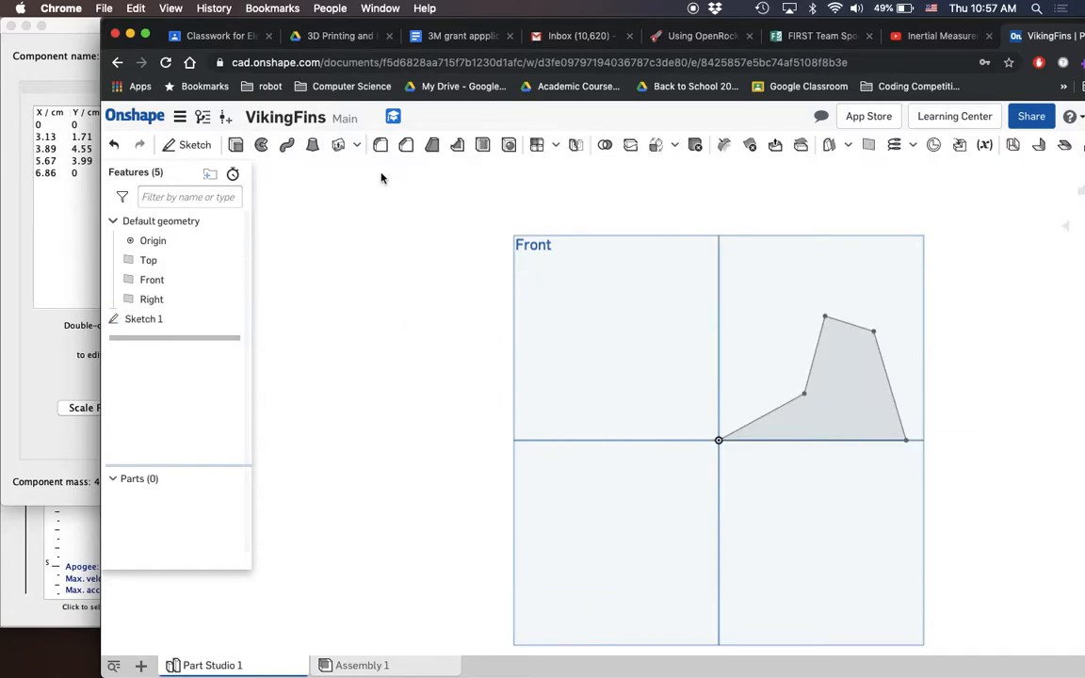
# Step: Export Sketch 1 as a downloaded Release 14 DXF file, named with the designer's surname followed by "Fin"
pyautogui.rightClick(147, 320)
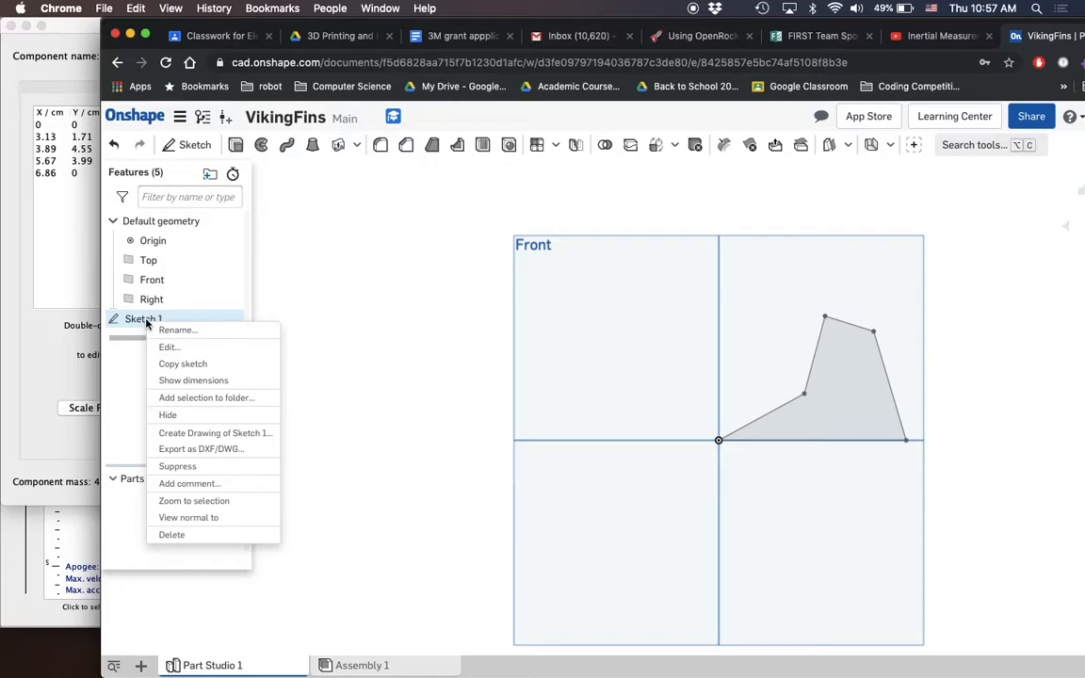
pyautogui.click(188, 450)
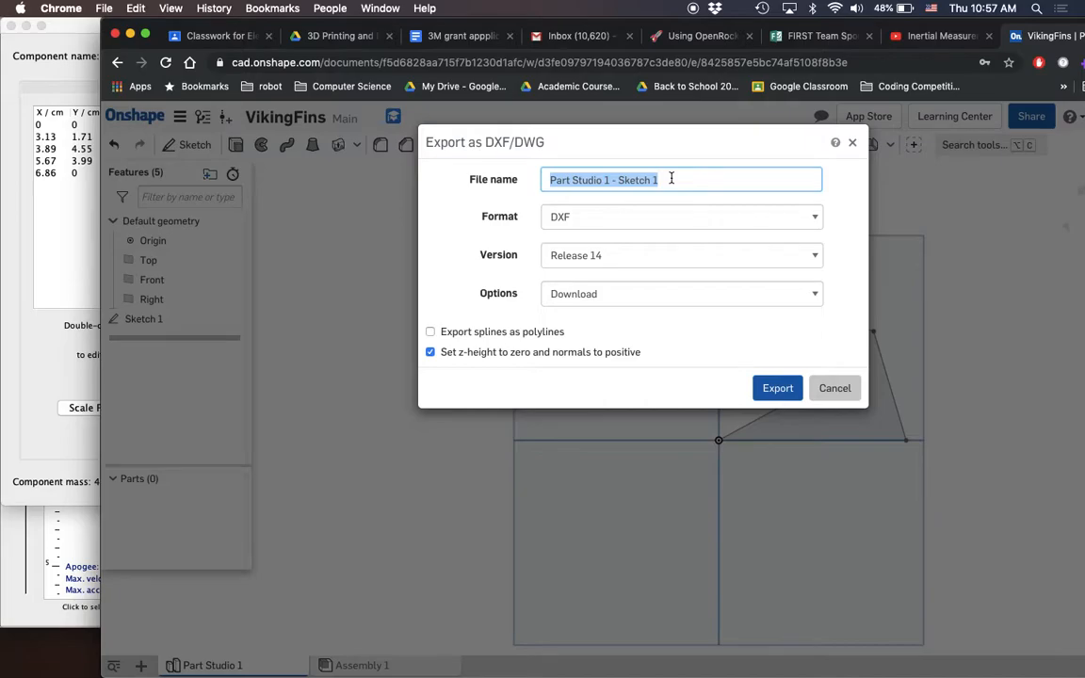
pyautogui.write('GapinskiFin')
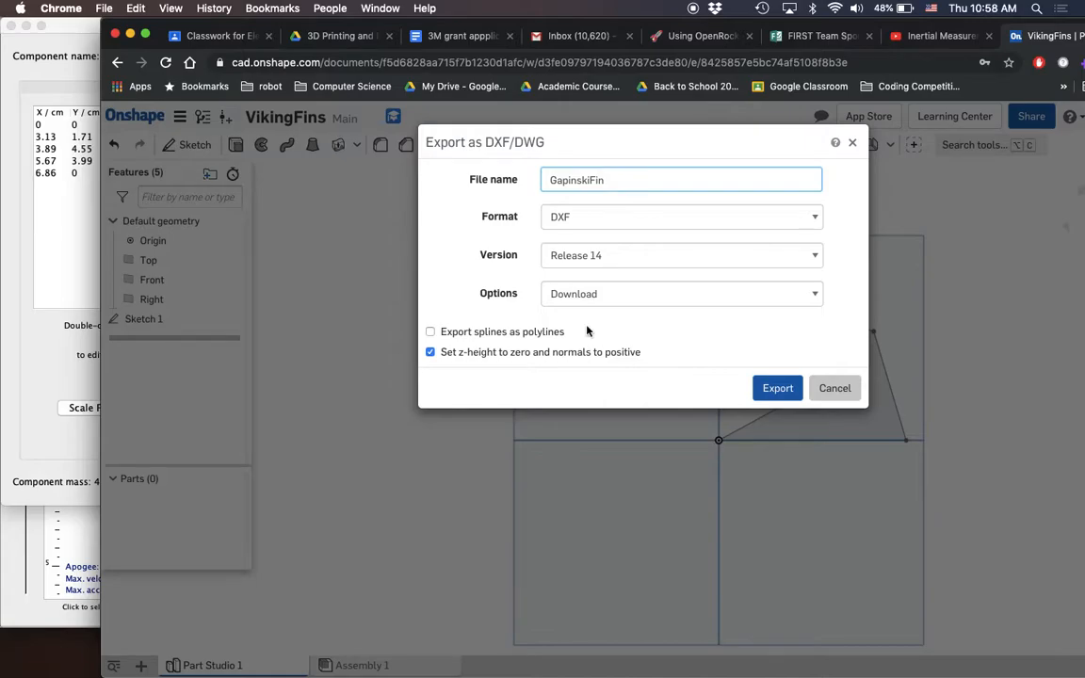
pyautogui.click(782, 388)
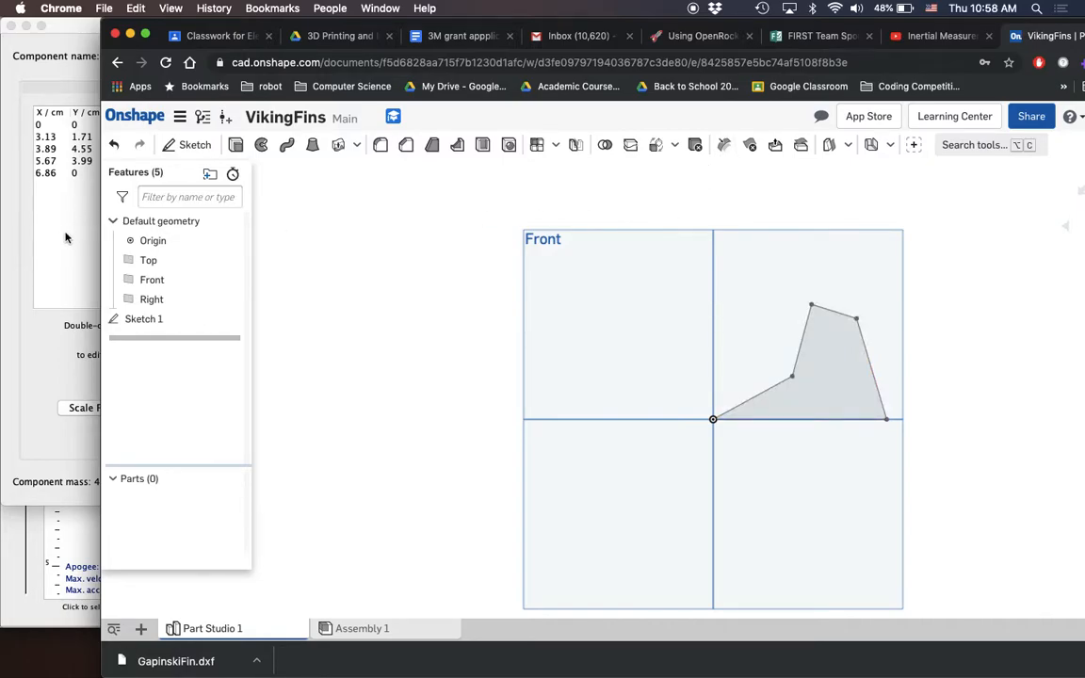
# Step: Switch to OpenRocket to compare its freeform fin outline with the sketched fin, and return to Onshape
pyautogui.click(73, 55)
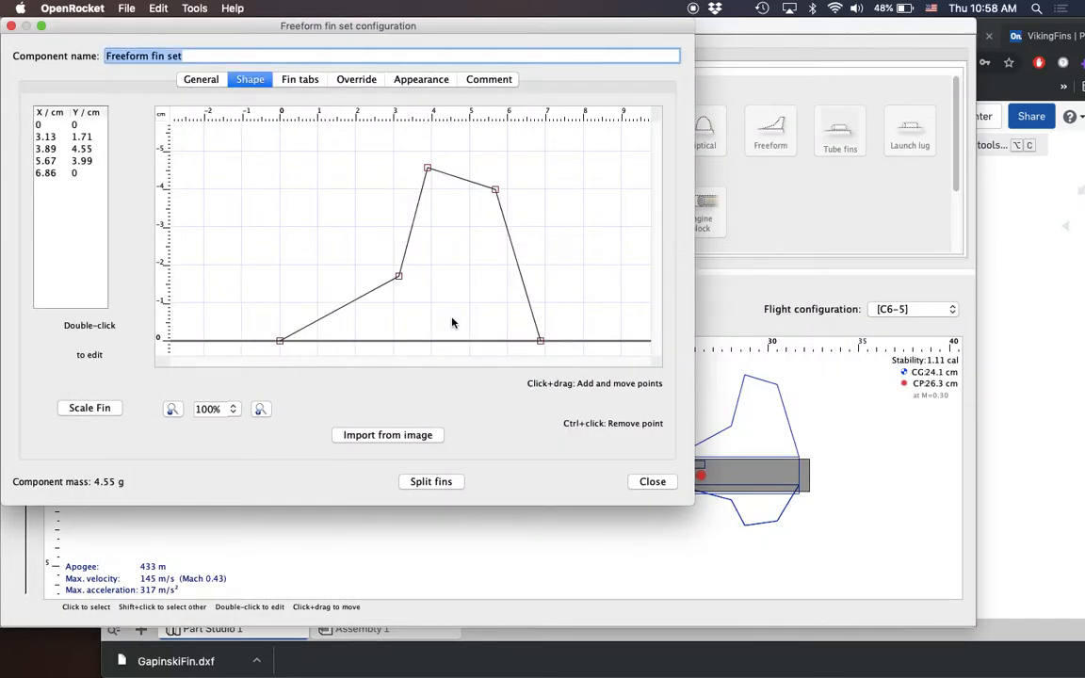
pyautogui.click(927, 335)
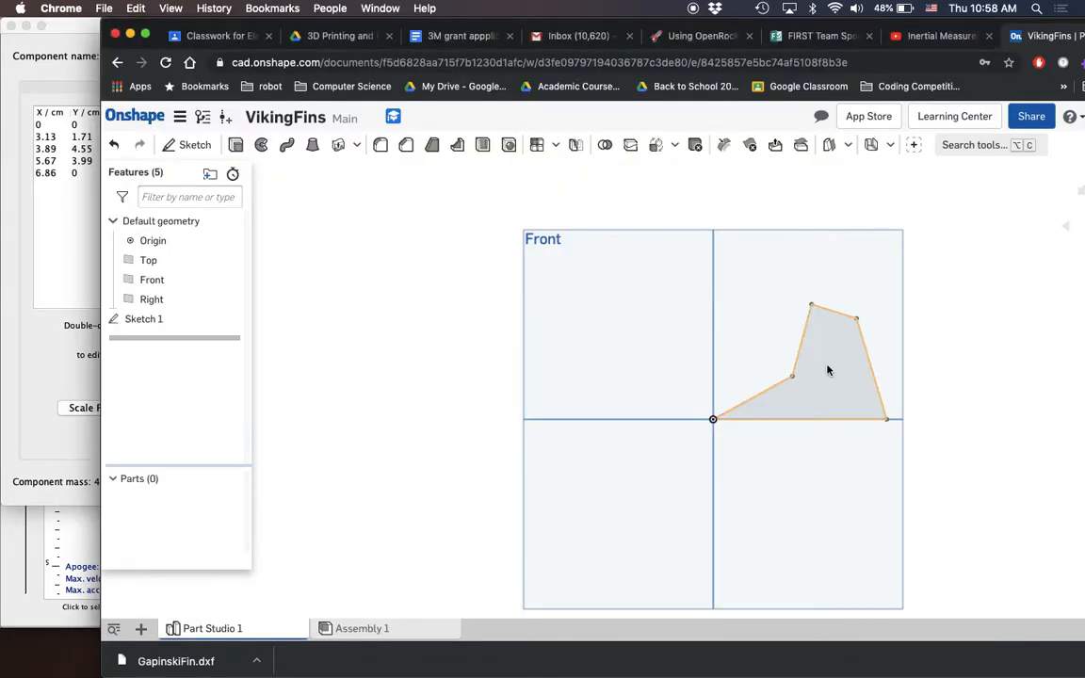